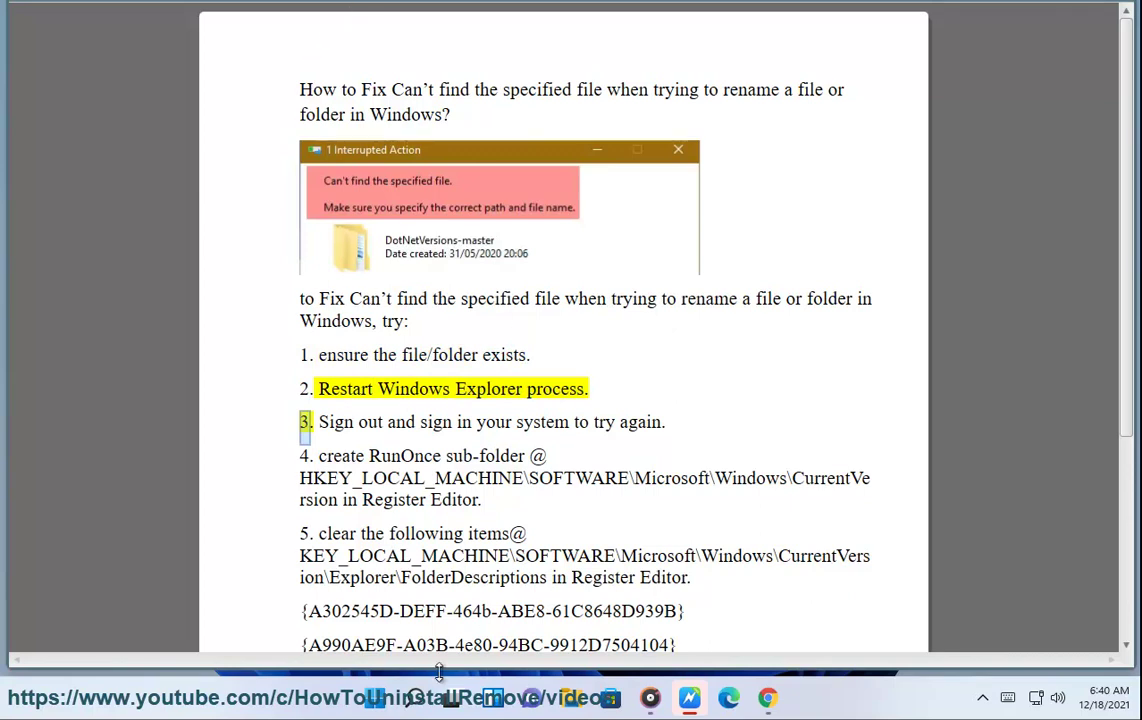
Step: Launch Task Manager from search and restart the Windows Explorer process
click(413, 697)
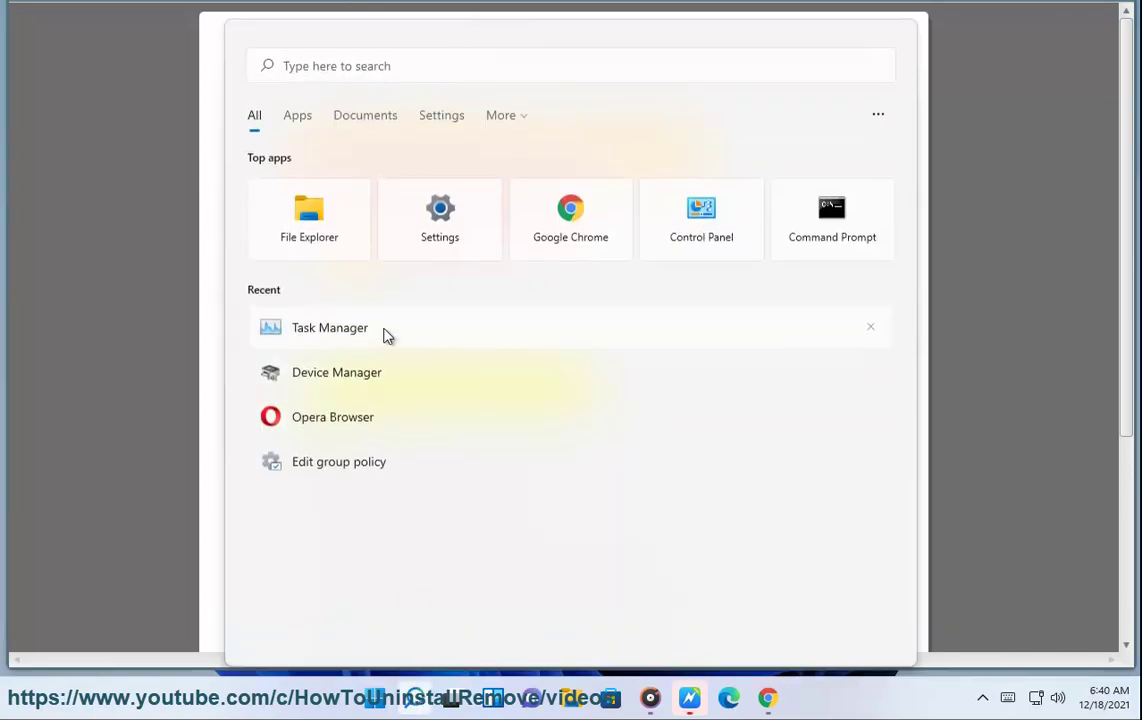
click(388, 336)
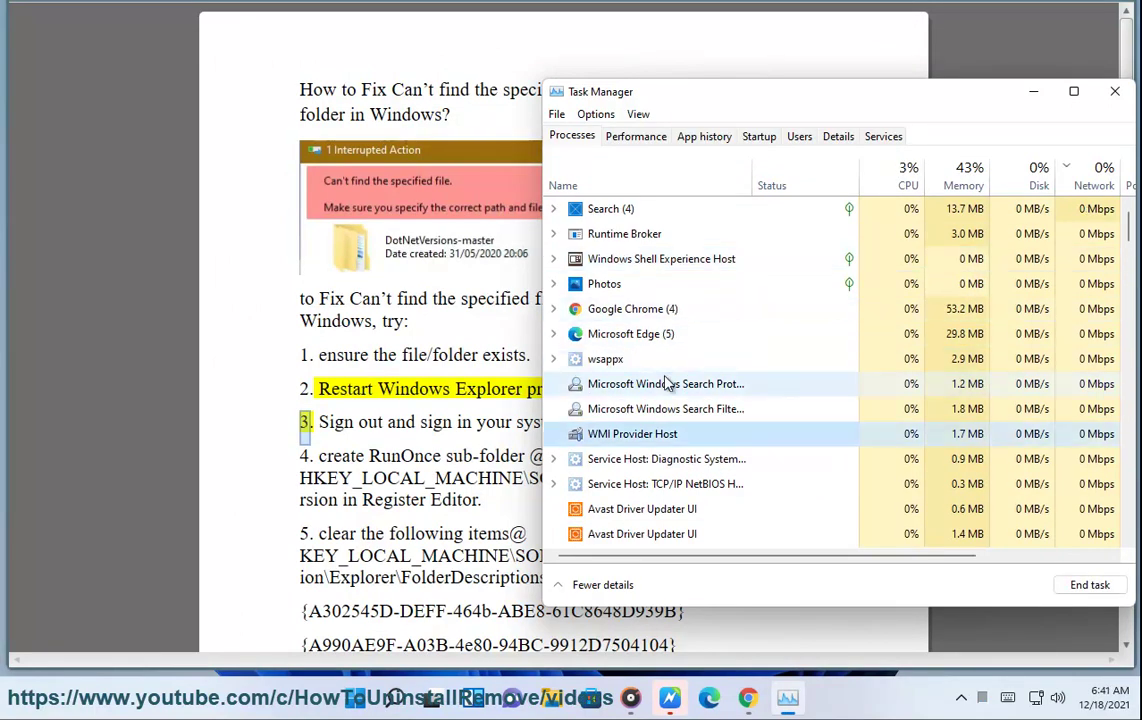
scroll(667, 384, down, 8)
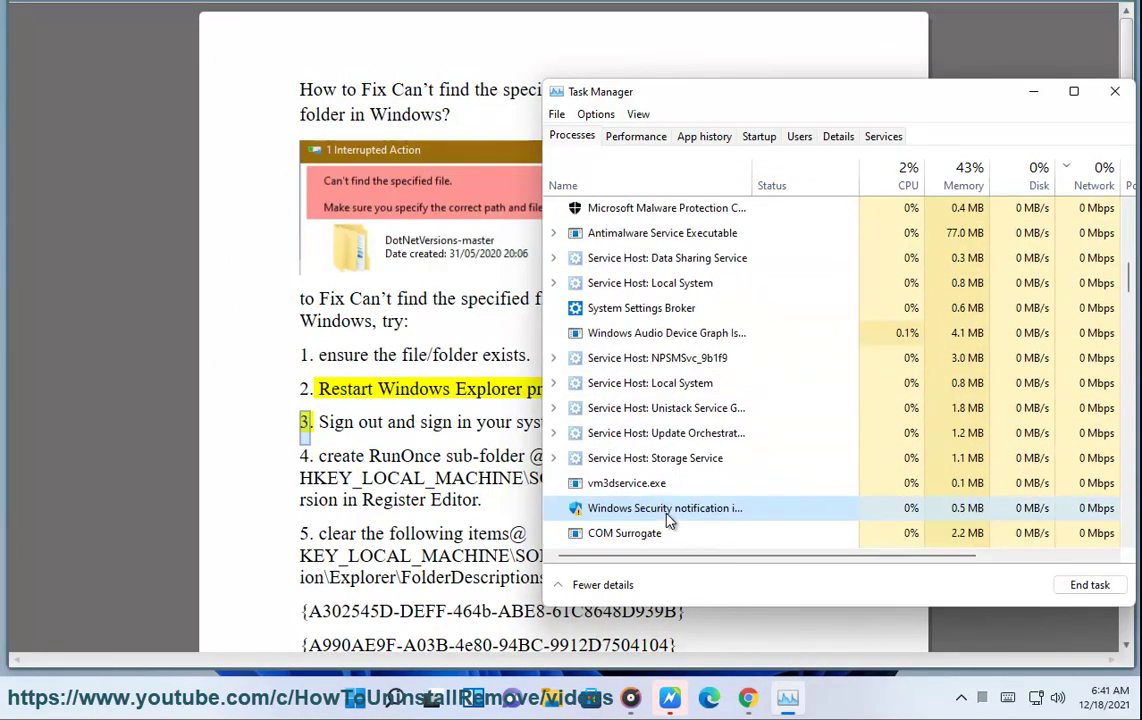
scroll(667, 516, down, 1)
click(668, 534)
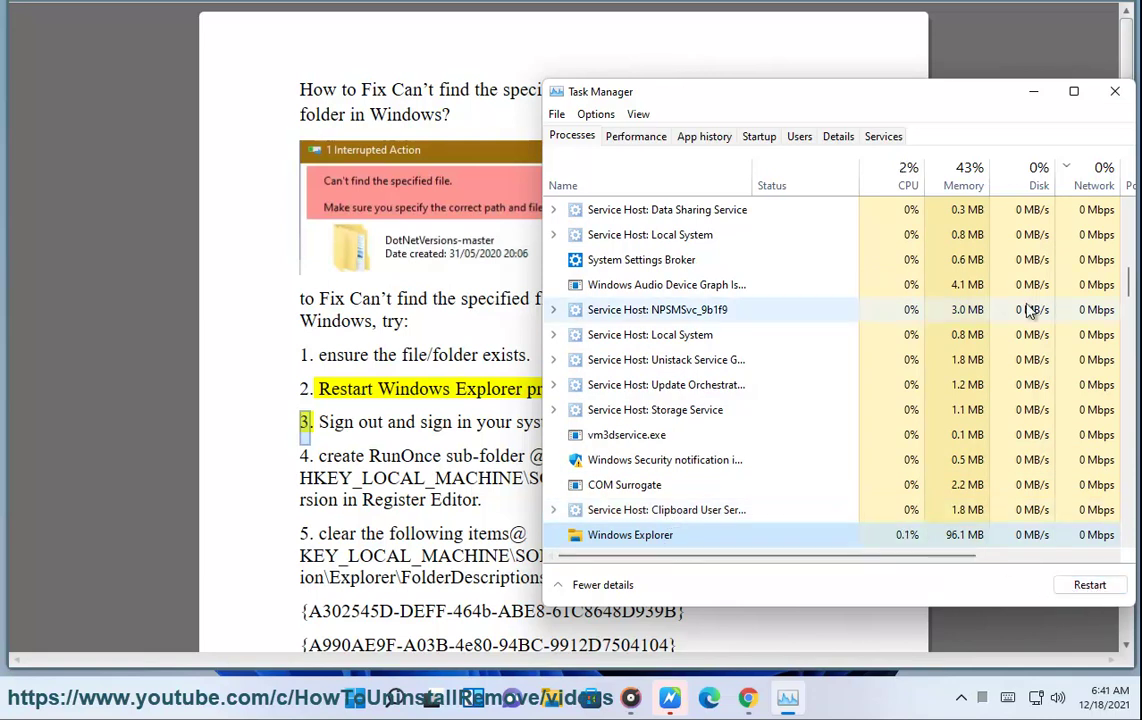
click(1050, 98)
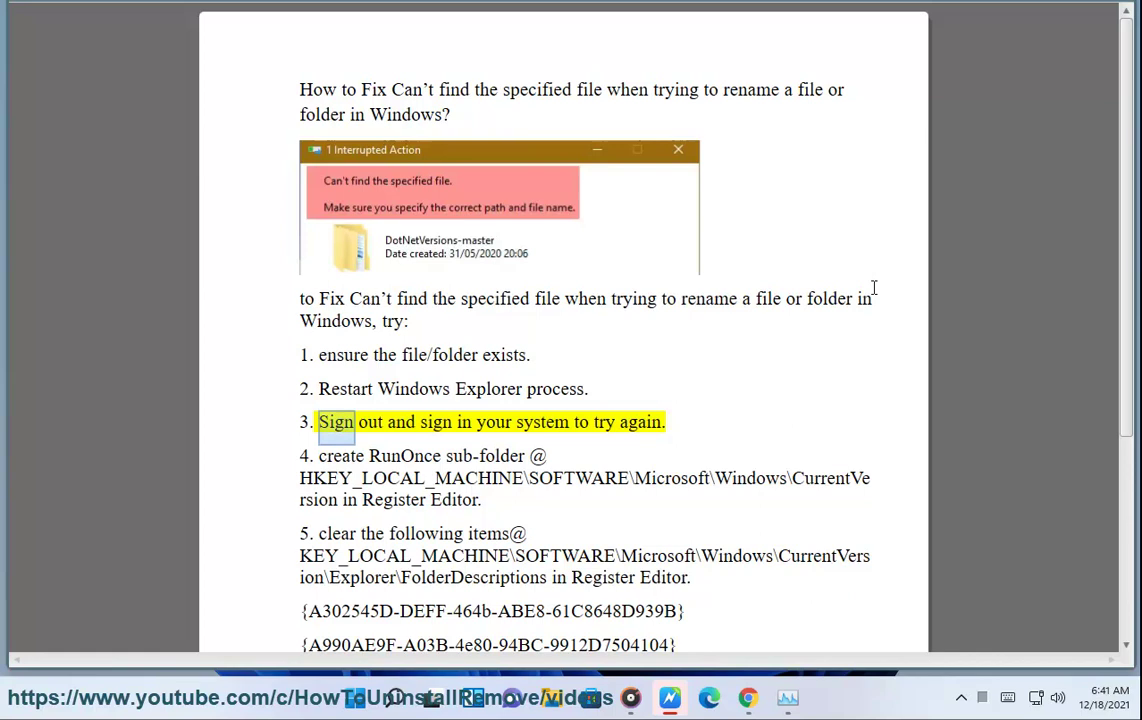
Step: Show the Start menu's account options to reveal Sign out, then close the menu
key(super)
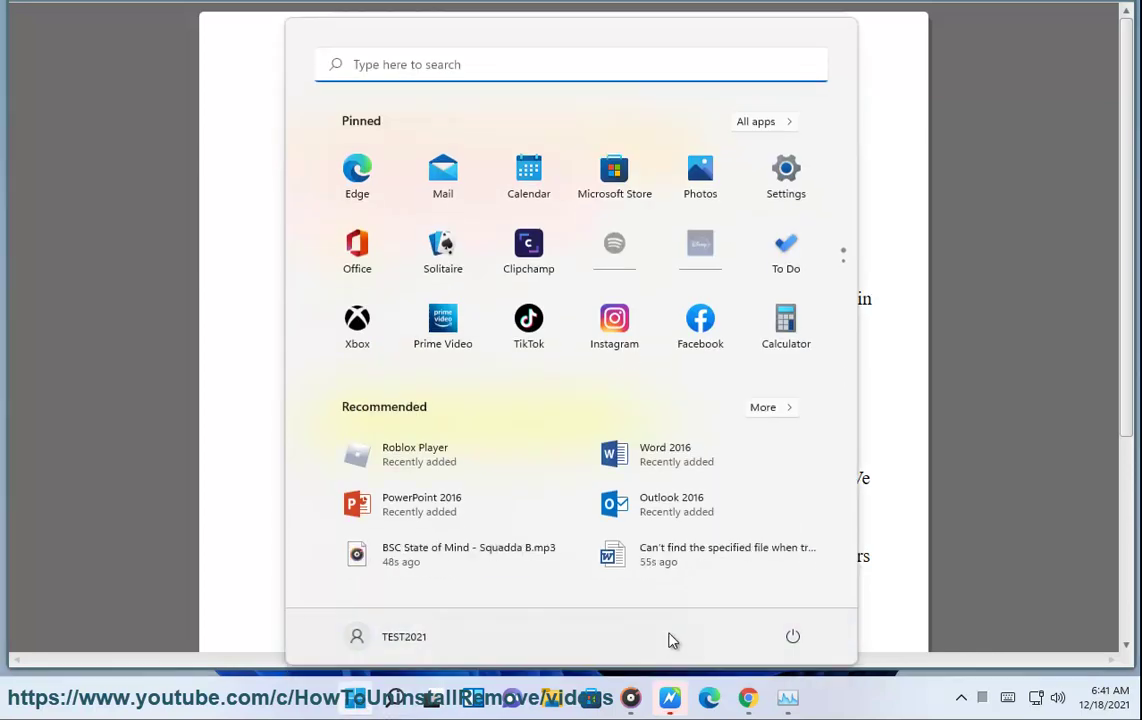
click(793, 638)
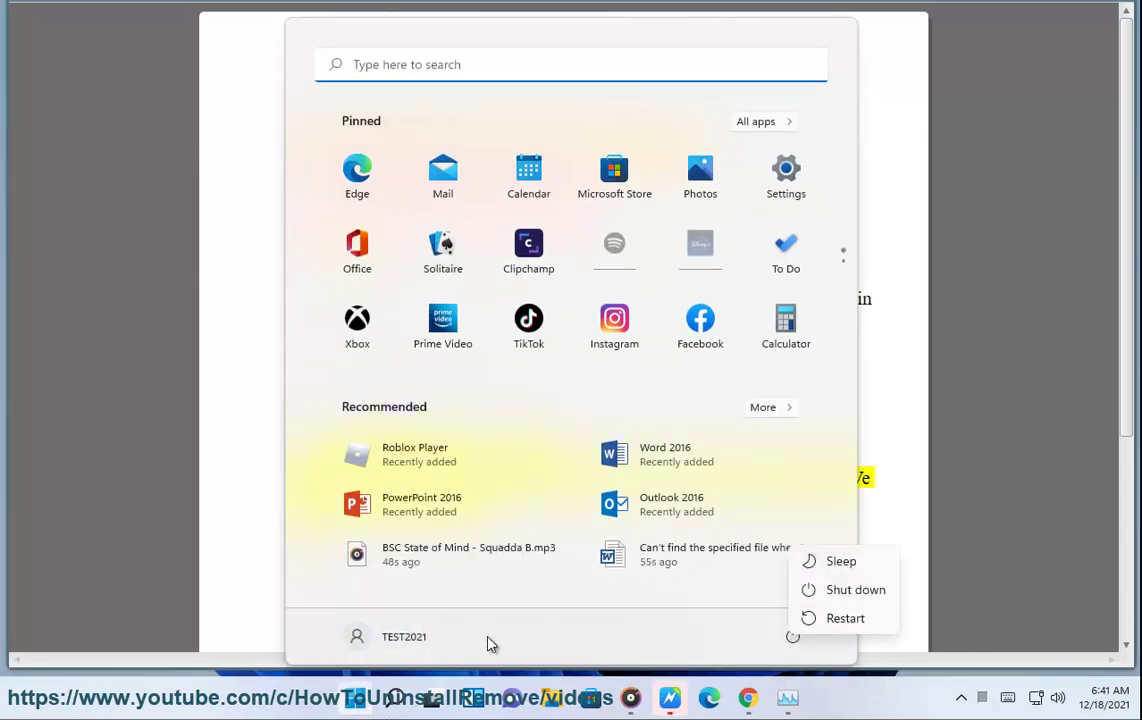
click(405, 643)
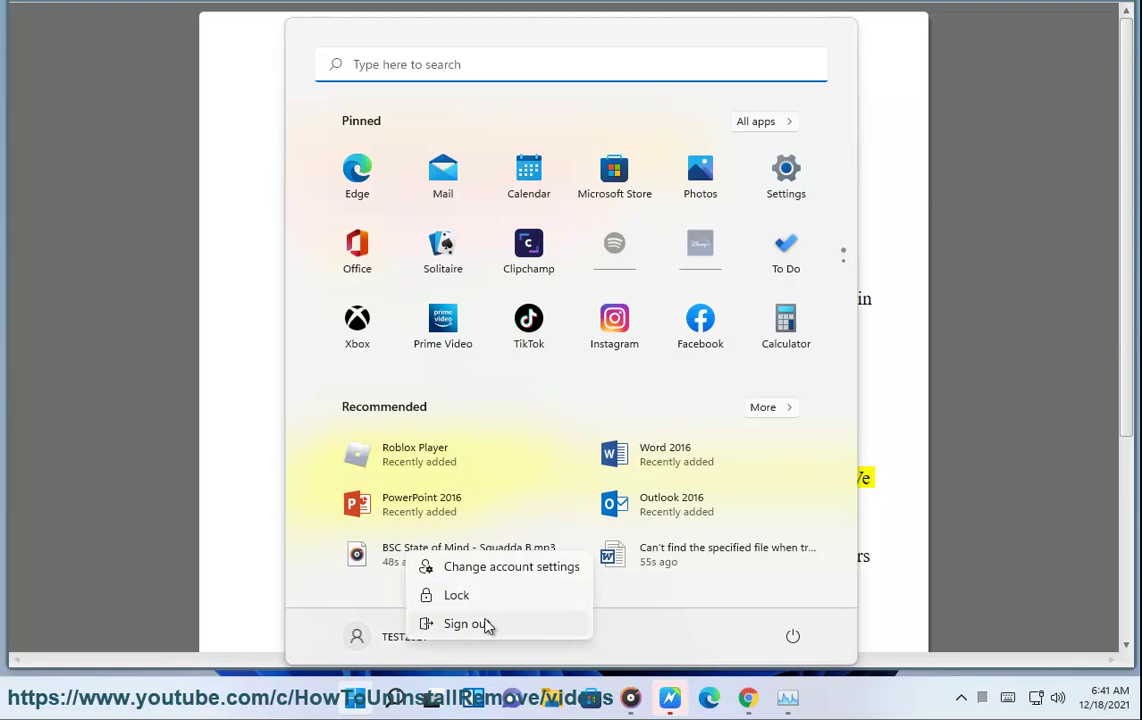
click(322, 573)
click(212, 497)
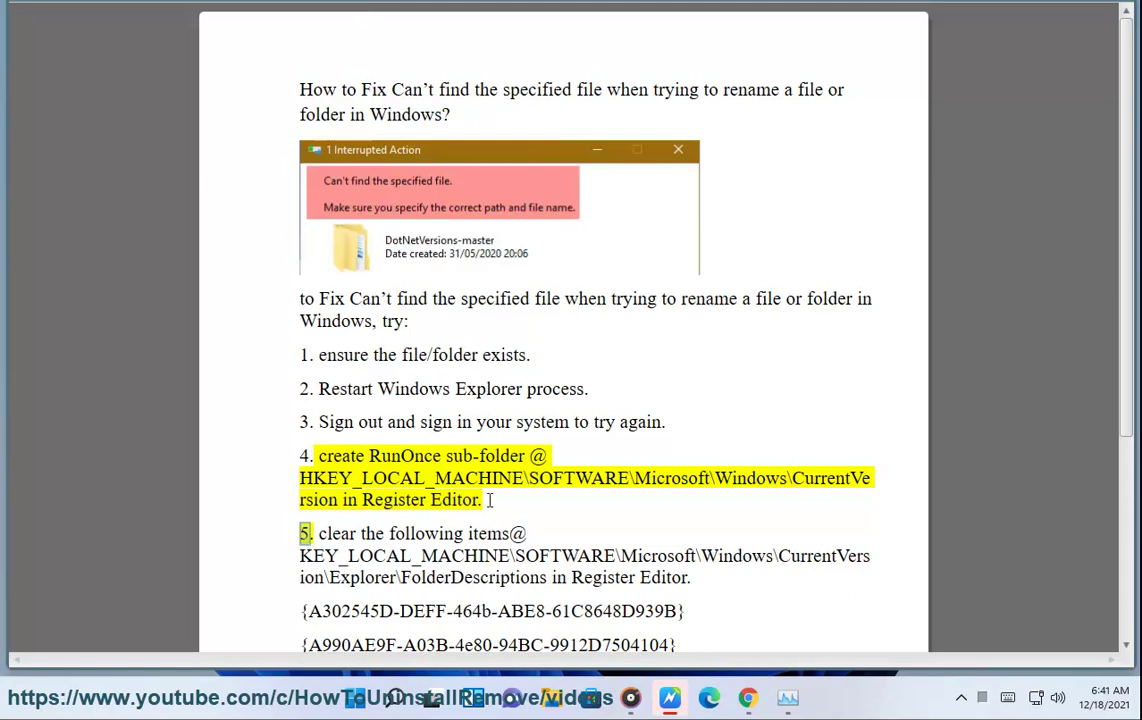
Step: Copy the guide's CurrentVersion registry path and launch REGEDIT from Run, allowing it
drag(338, 498, 303, 485)
key(super+c)
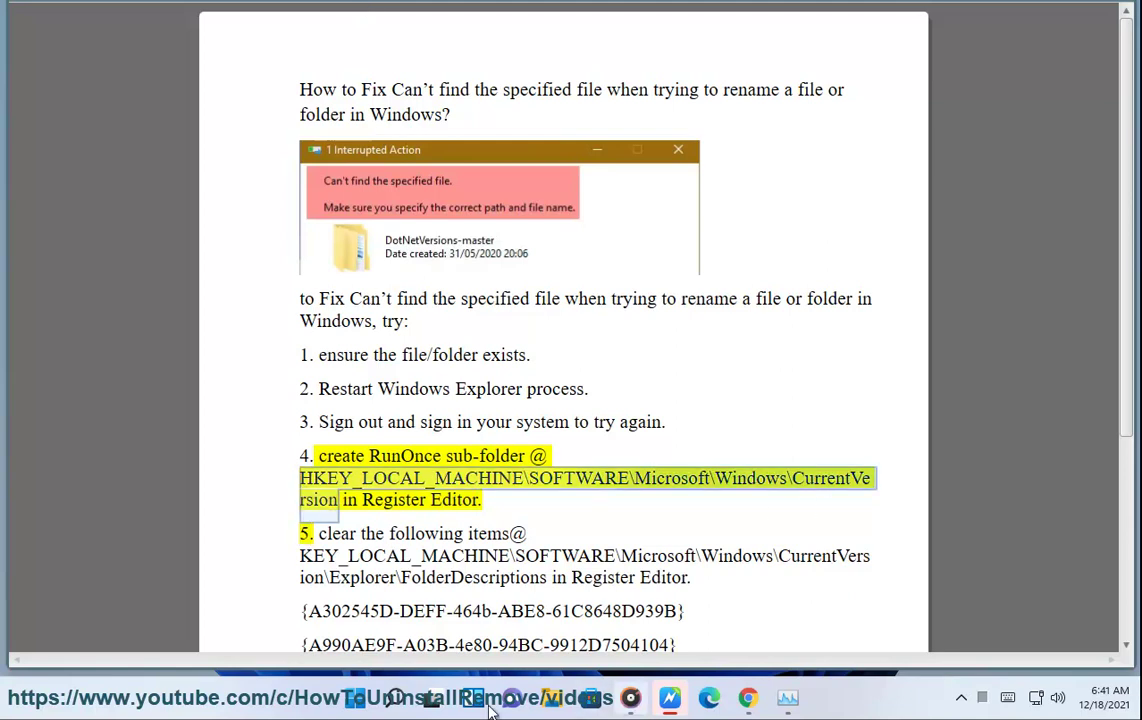
key(super+r)
click(150, 638)
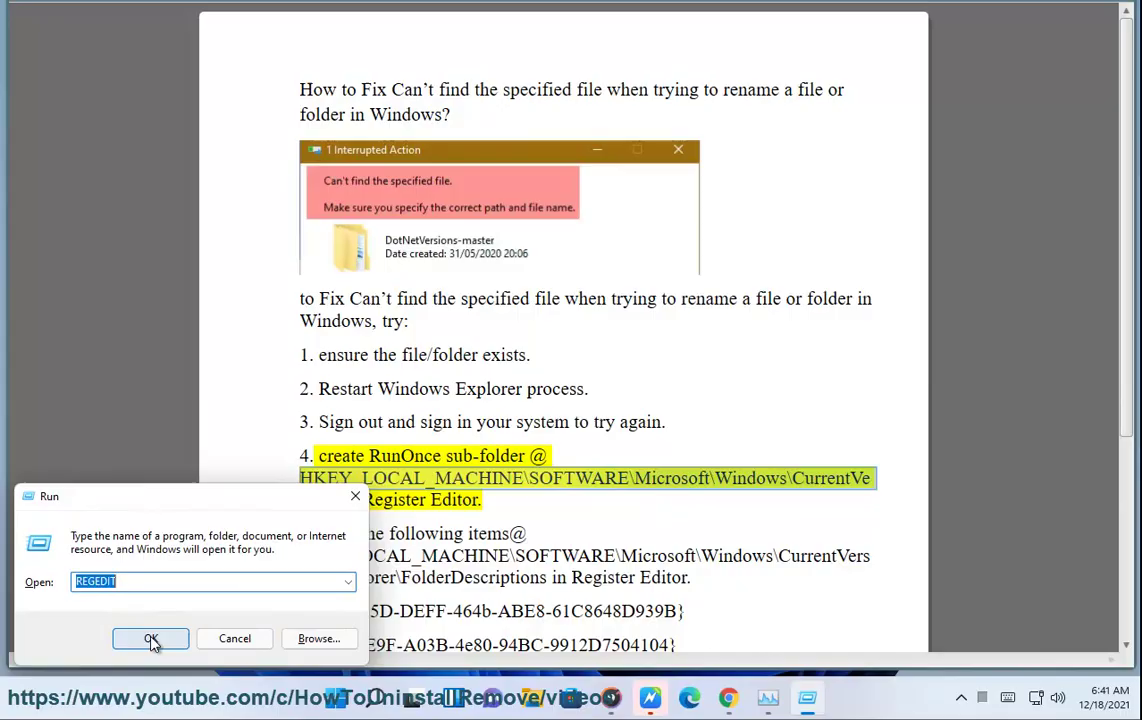
click(557, 452)
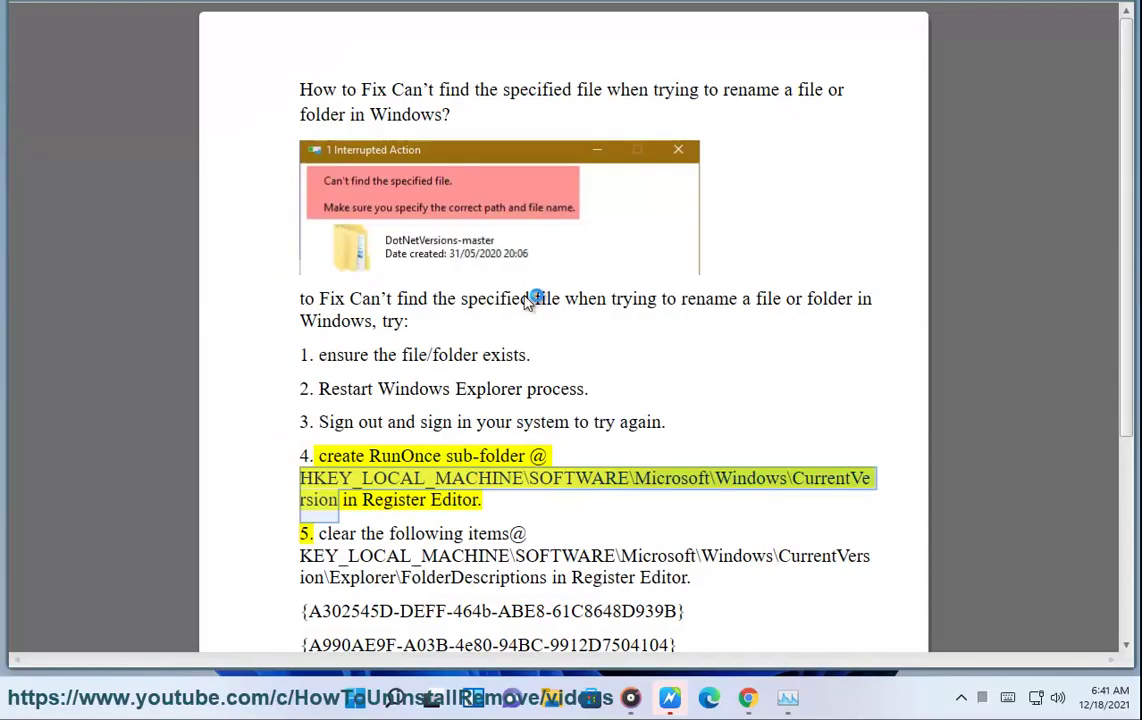
Step: Replace the address bar with the pasted HKEY_LOCAL_MACHINE\SOFTWARE\Microsoft\Windows\CurrentVersion path and go there
drag(575, 109, 3, 117)
key(BackSpace)
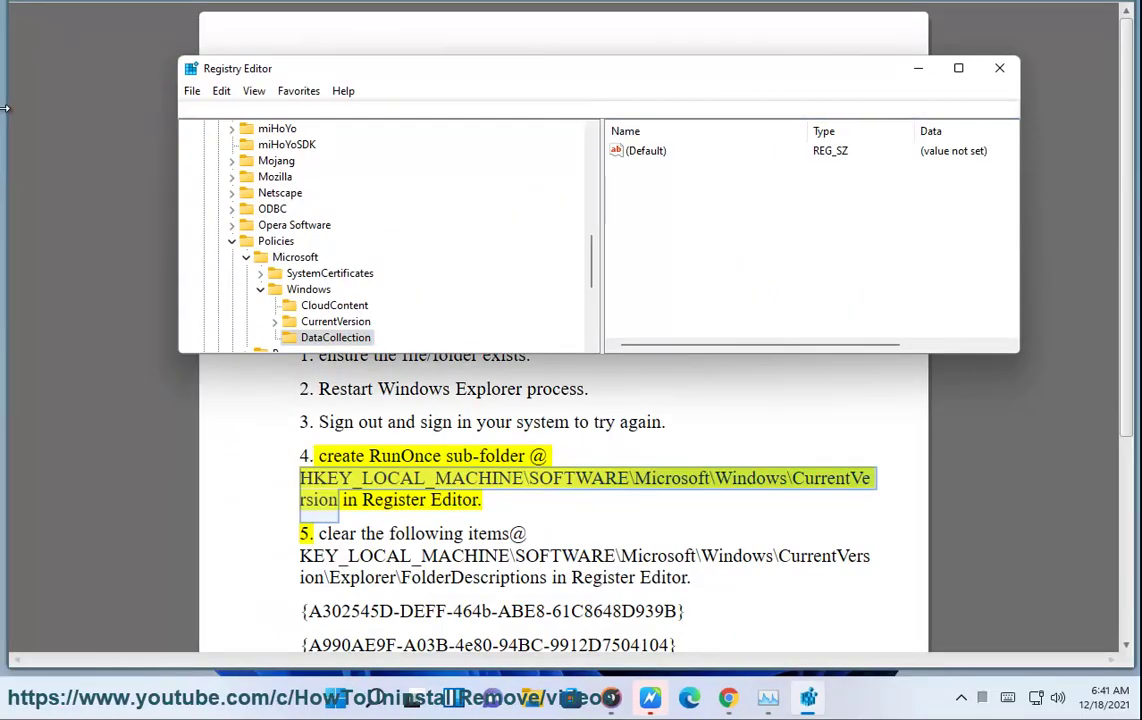
right_click(430, 110)
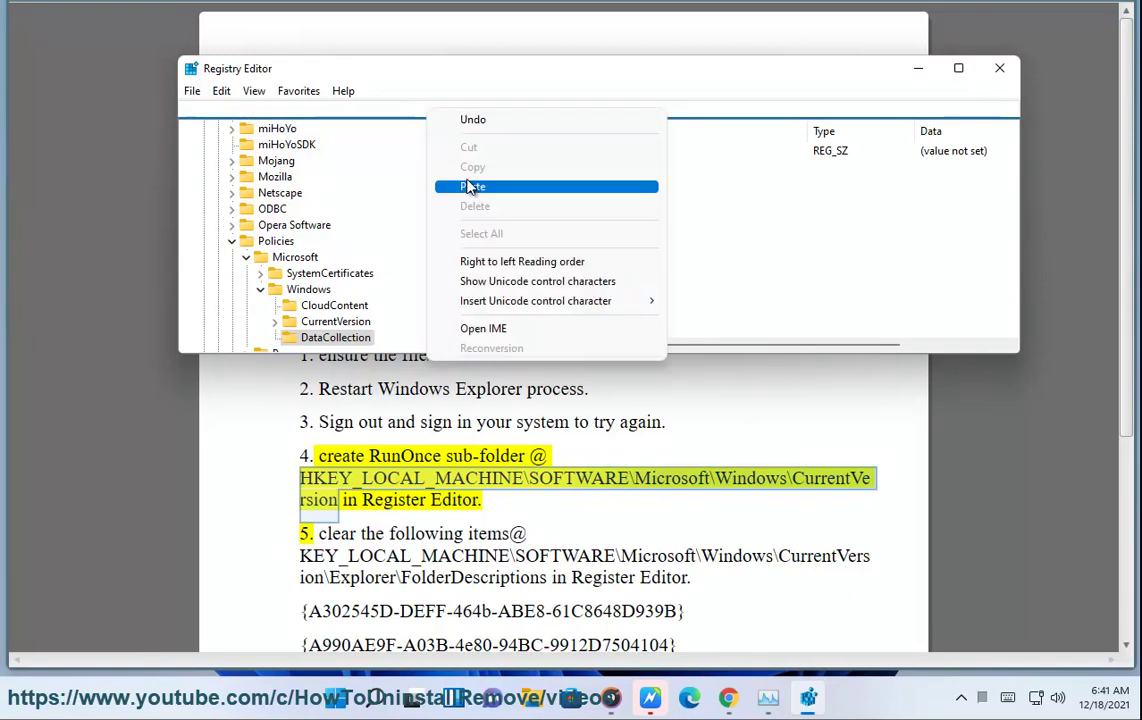
click(472, 185)
key(Return)
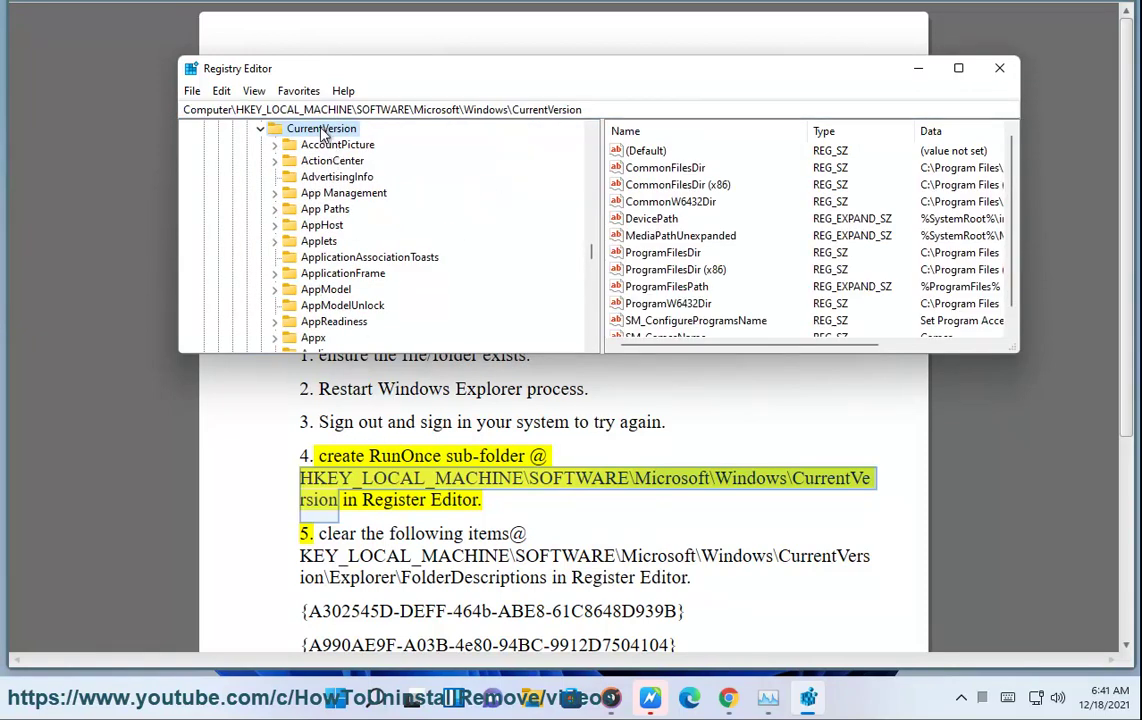
Step: Find the RunOnce subkey under CurrentVersion and confirm it already exists
click(322, 226)
key(r)
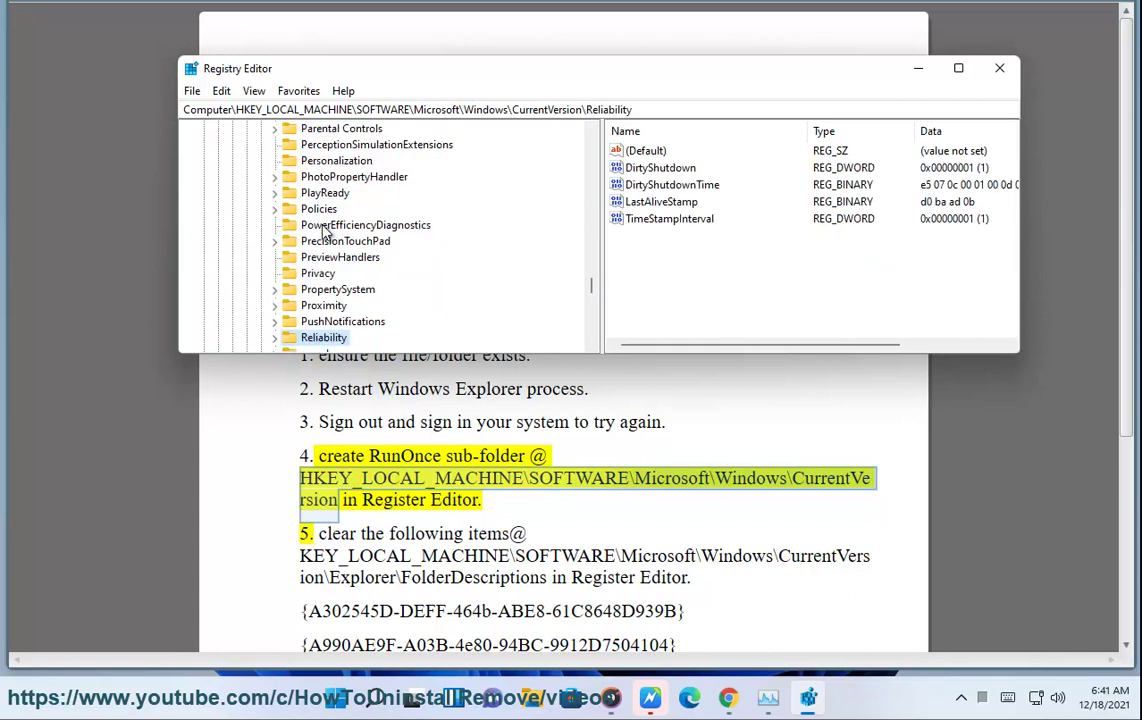
key(r)
scroll(310, 320, down, 1)
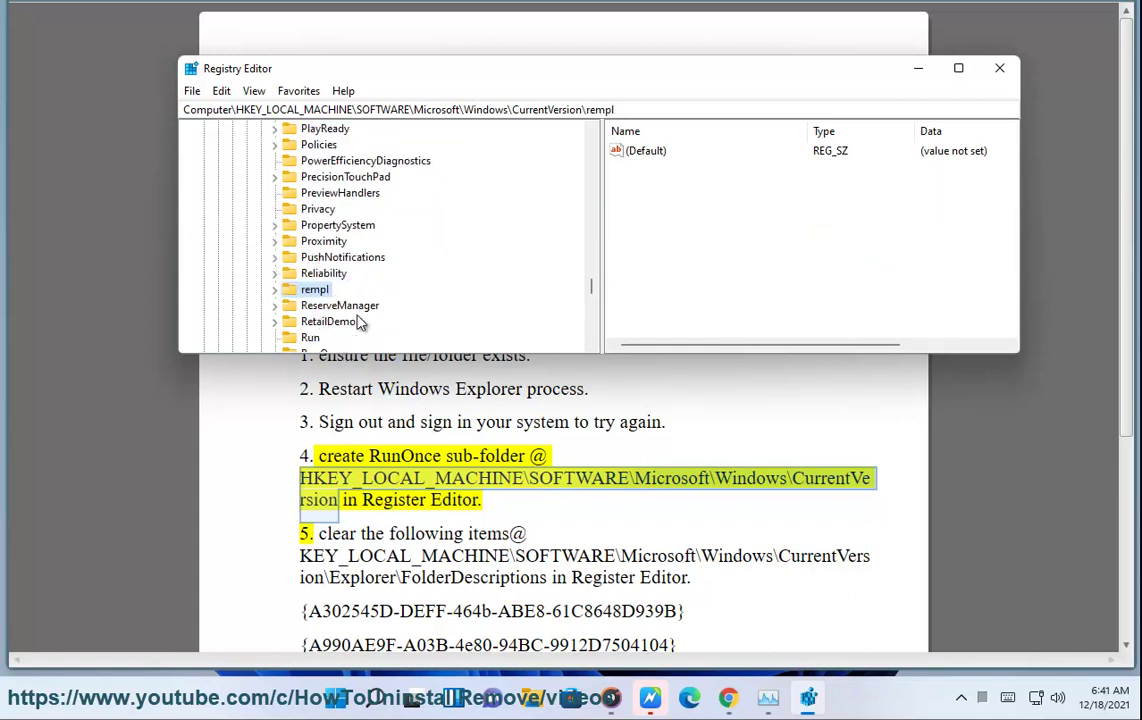
scroll(345, 325, down, 1)
click(323, 306)
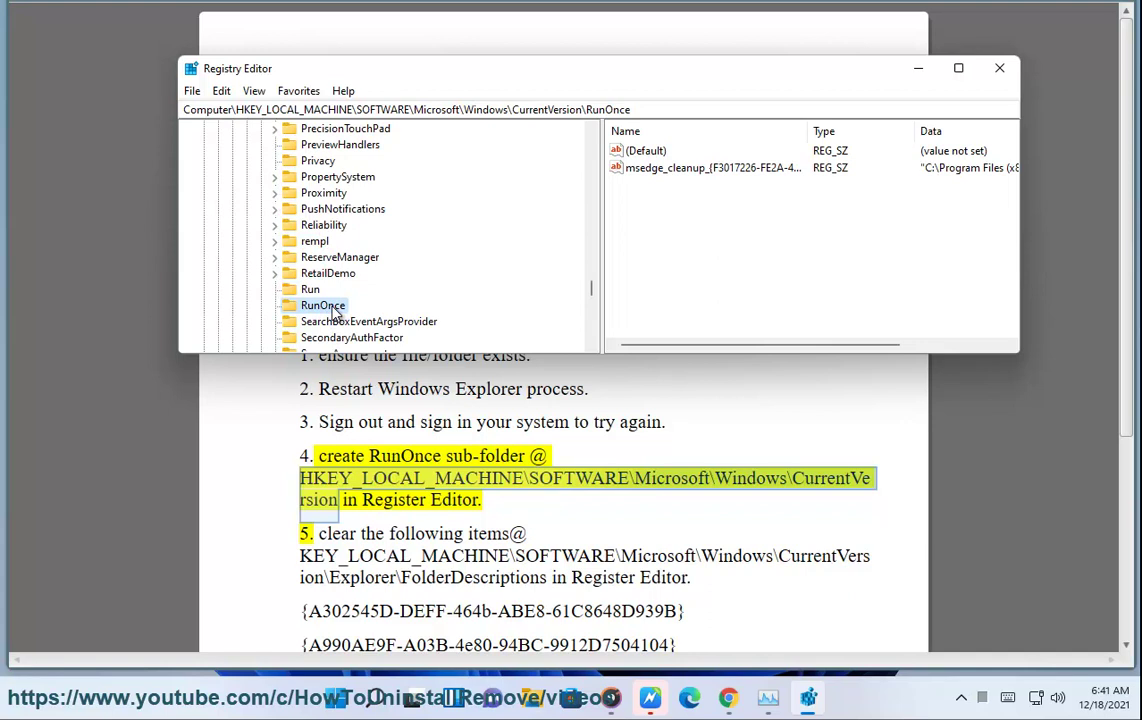
right_click(333, 313)
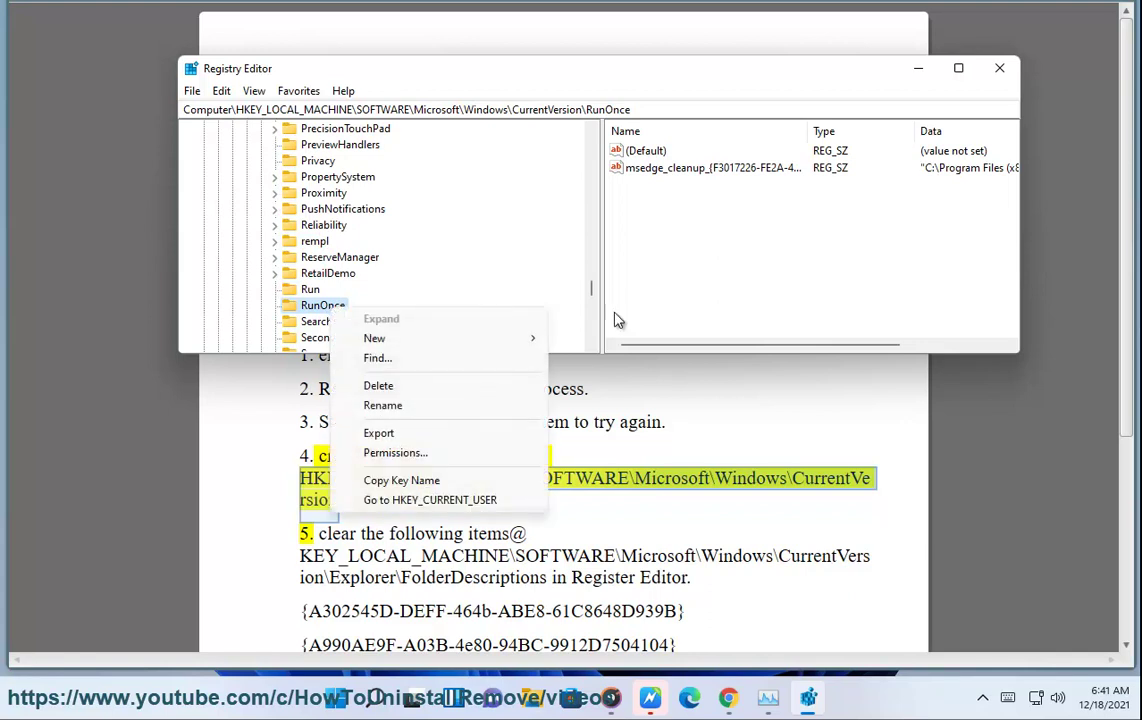
click(593, 295)
drag(593, 295, 592, 250)
Step: Create a new subkey under CurrentVersion and try to name it RunOnce
click(330, 209)
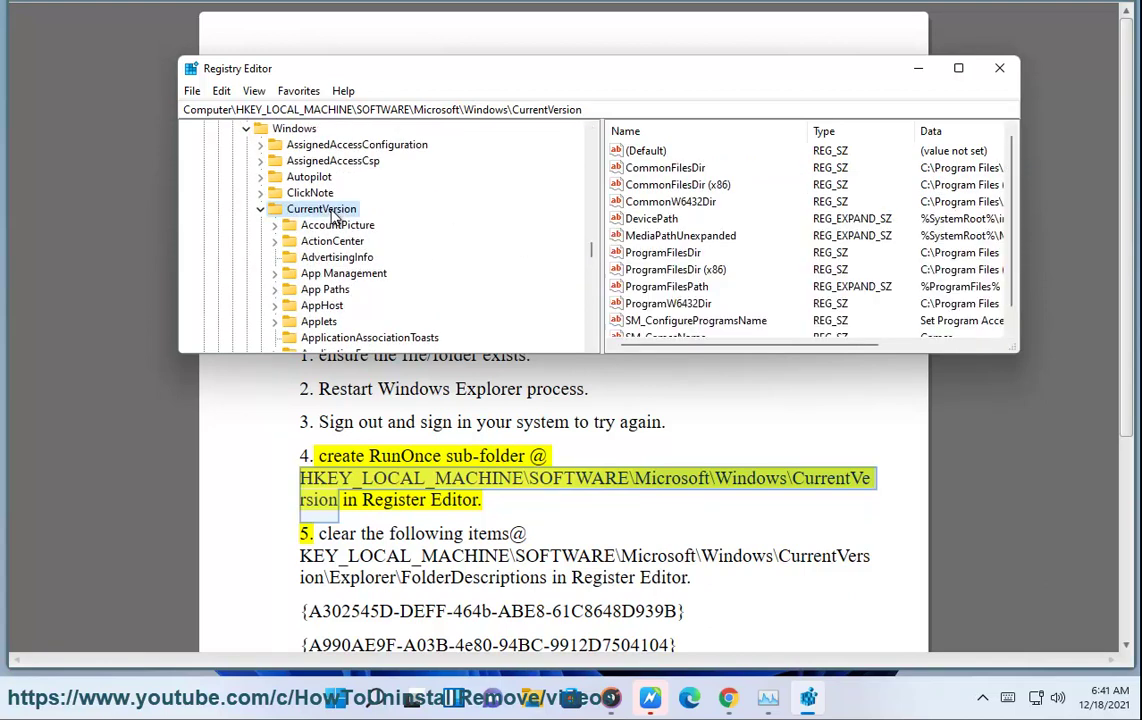
right_click(335, 211)
mouse_move(385, 242)
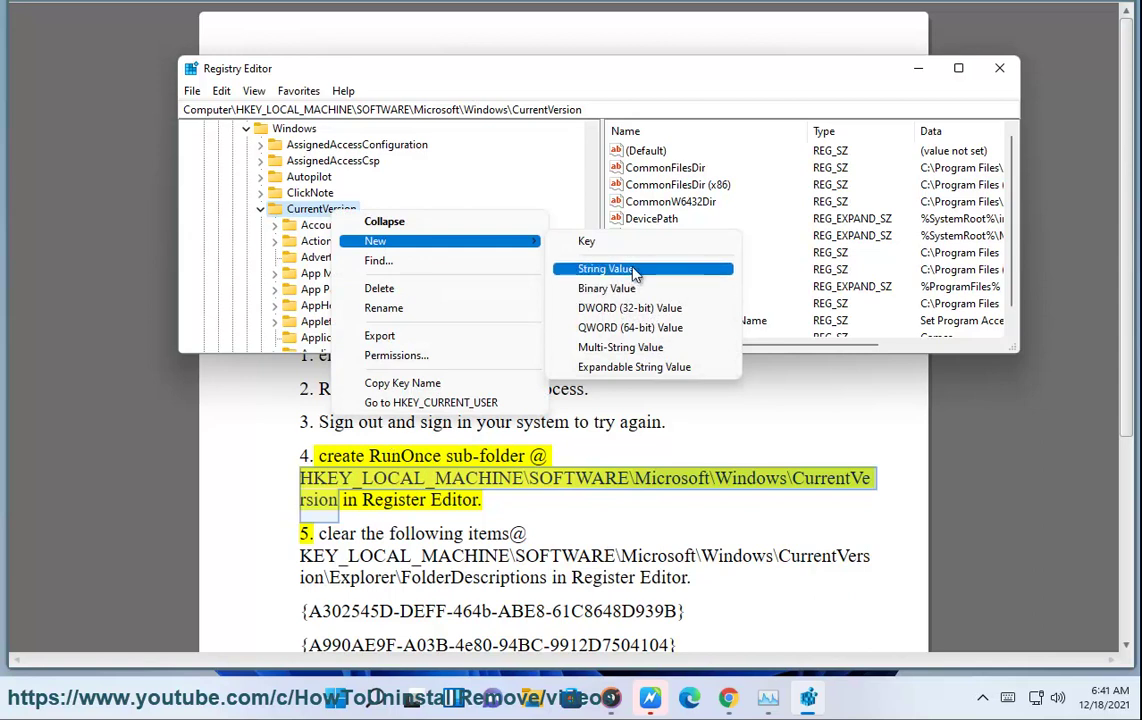
click(605, 243)
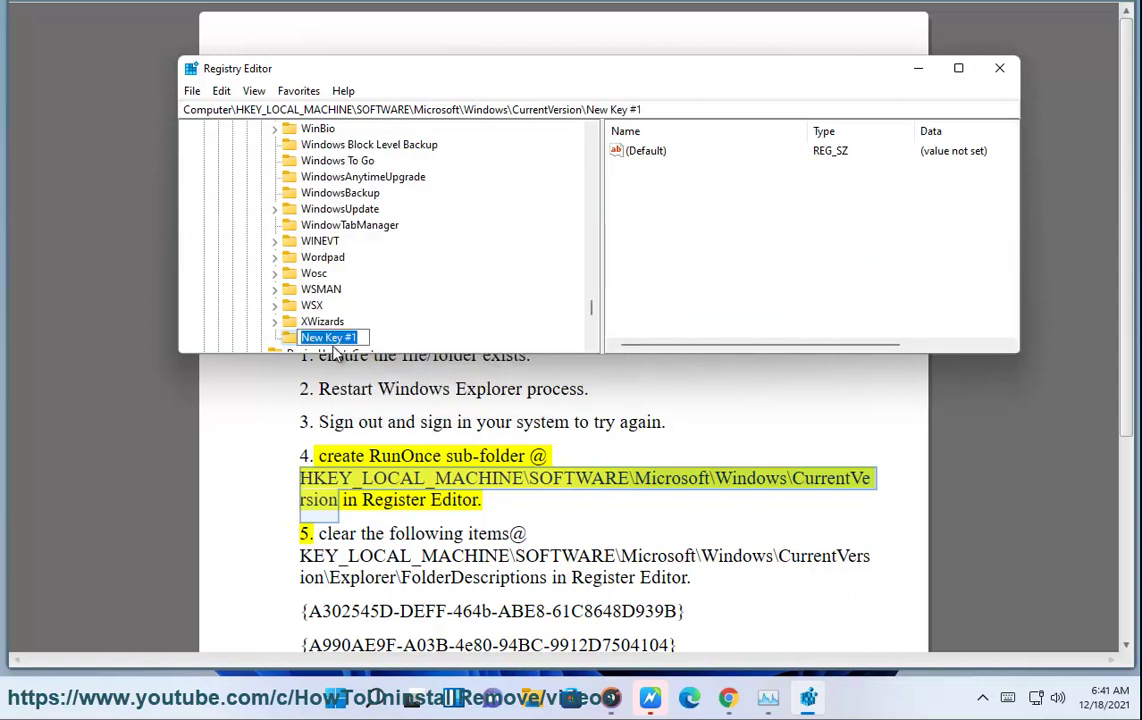
text(Run)
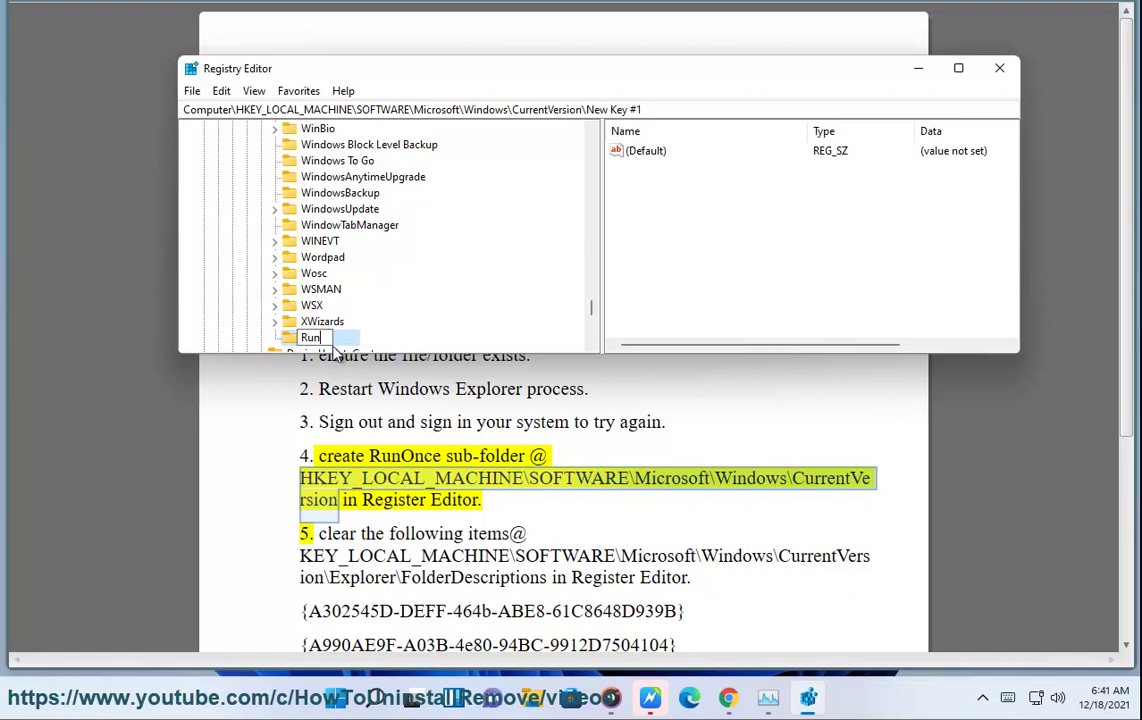
text(Once)
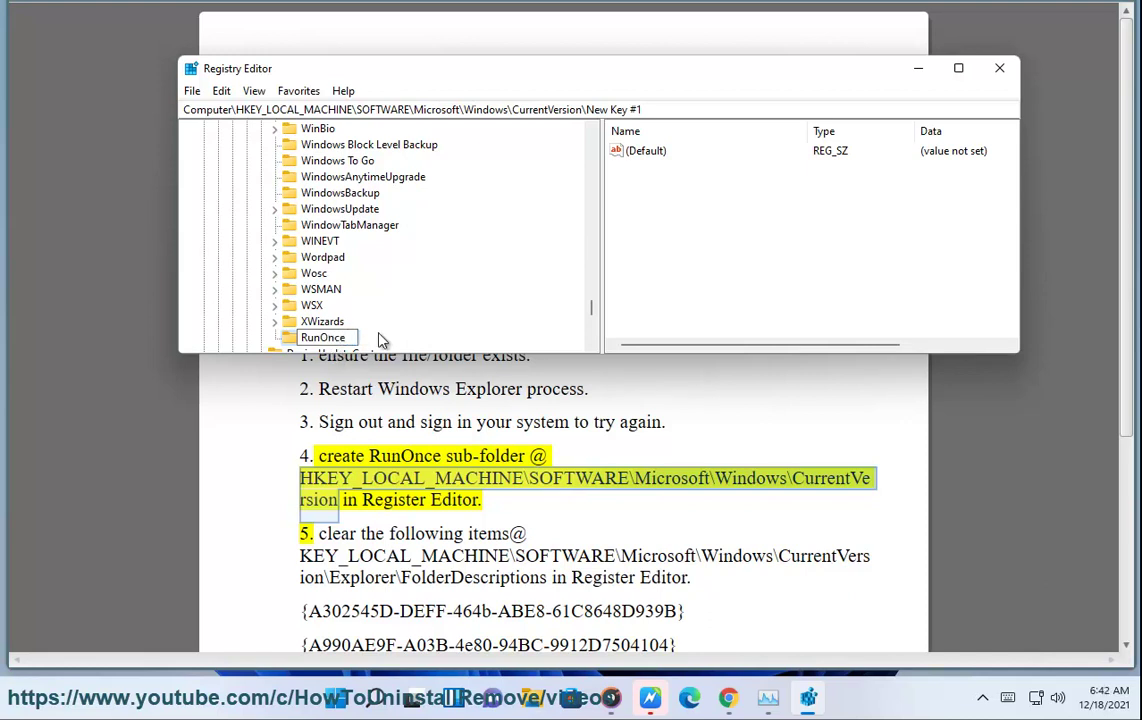
key(Return)
Step: Dismiss the rename error and delete the leftover New Key #1
click(770, 312)
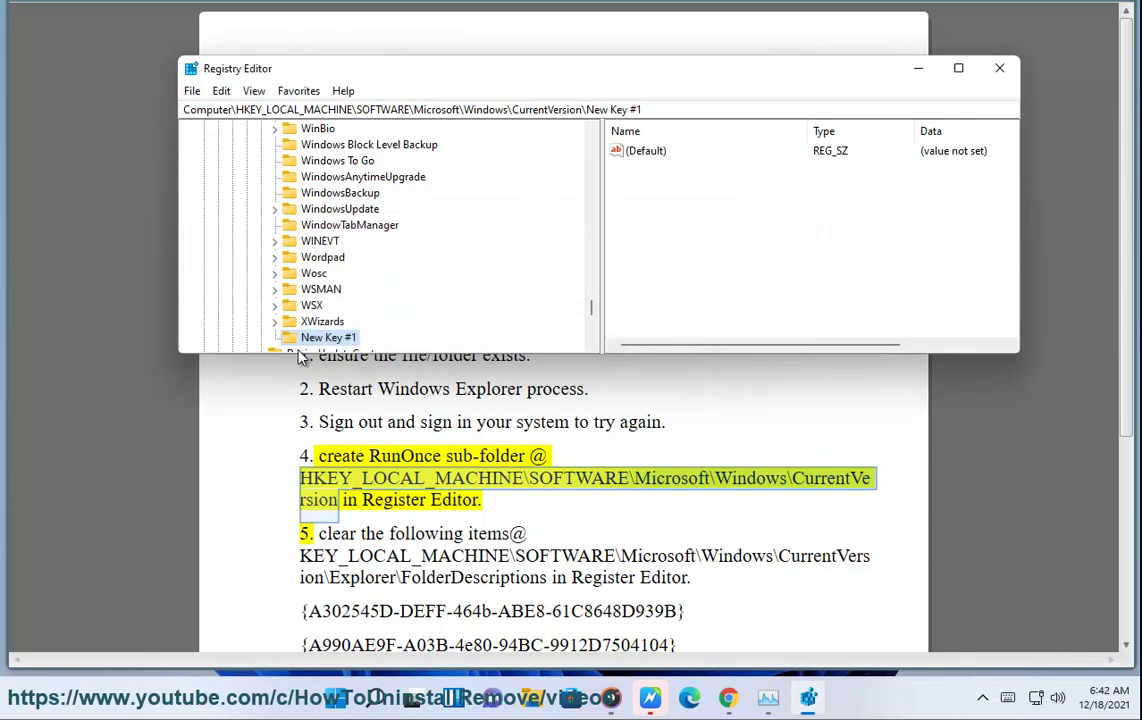
key(Delete)
key(Return)
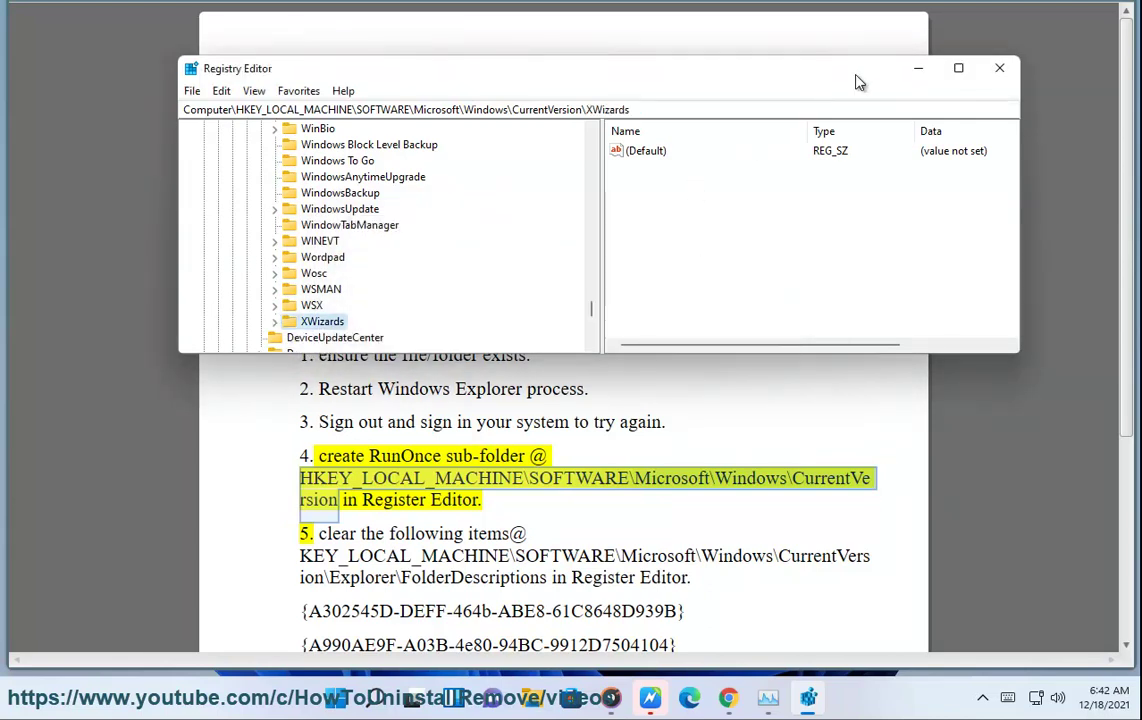
Step: Scroll the key tree back up and select the existing RunOnce key
scroll(360, 300, up, 4)
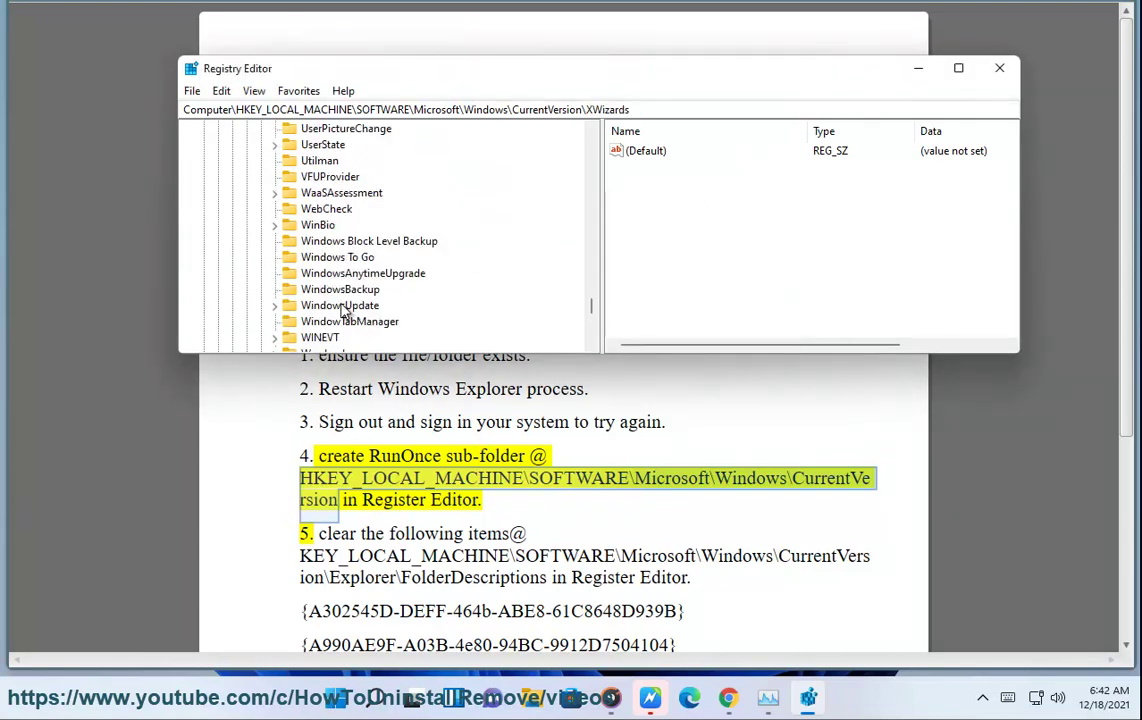
scroll(336, 300, up, 2)
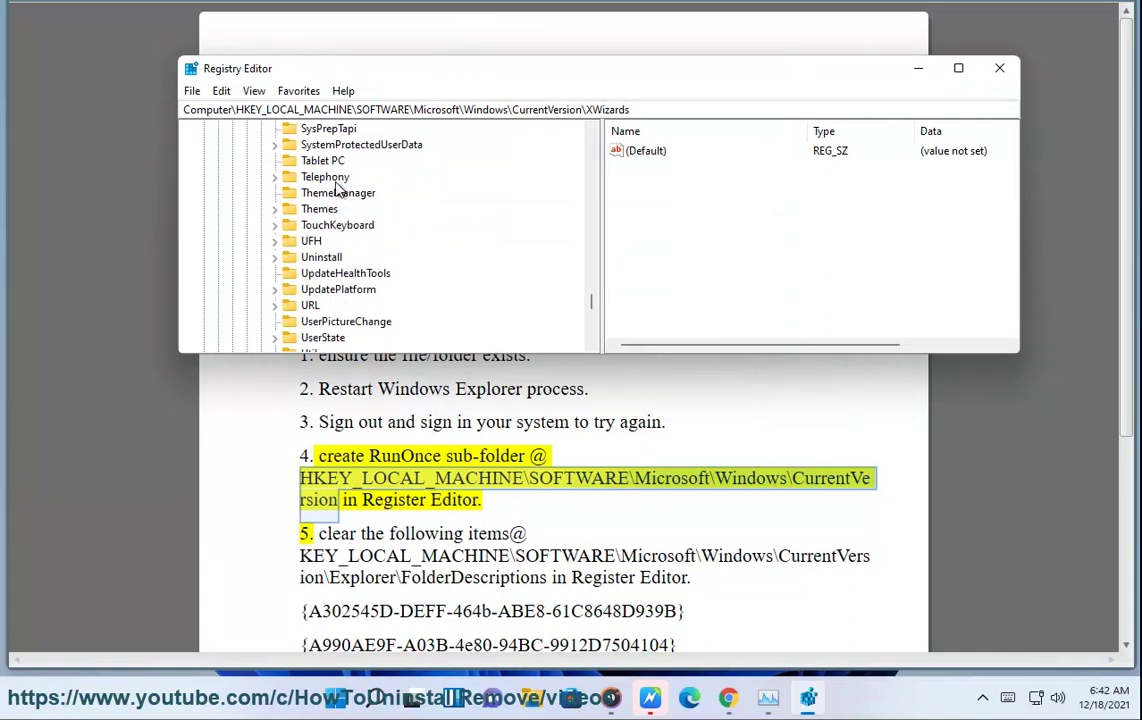
scroll(329, 185, up, 2)
scroll(322, 215, up, 5)
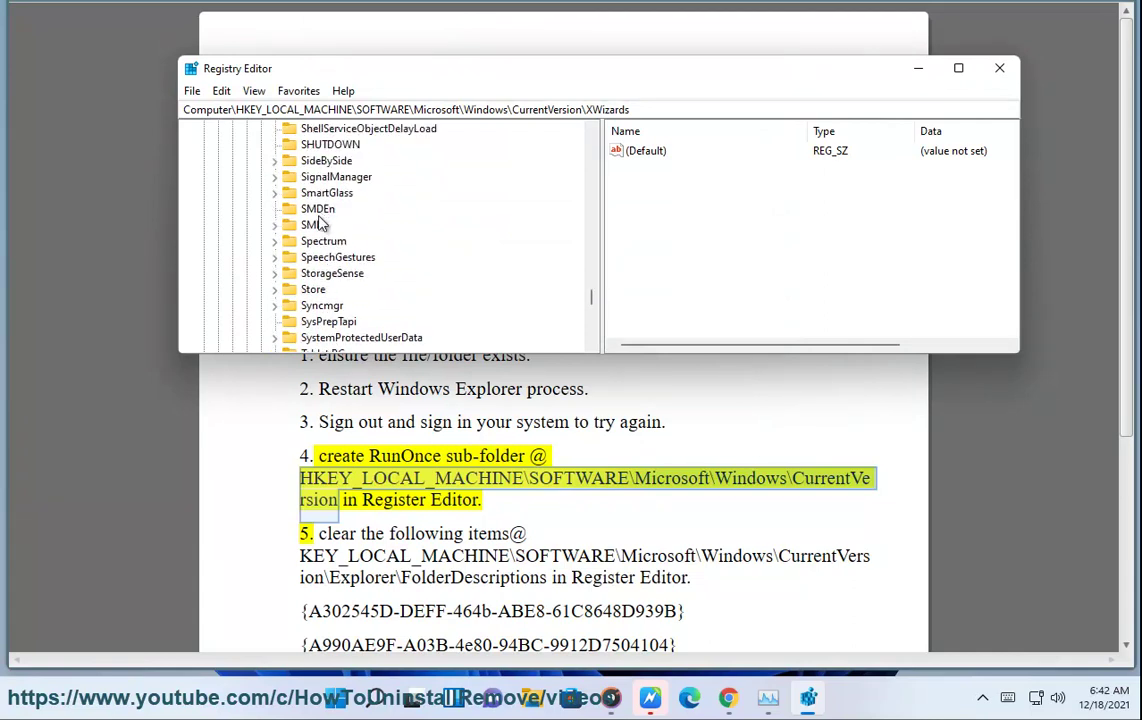
scroll(316, 236, up, 2)
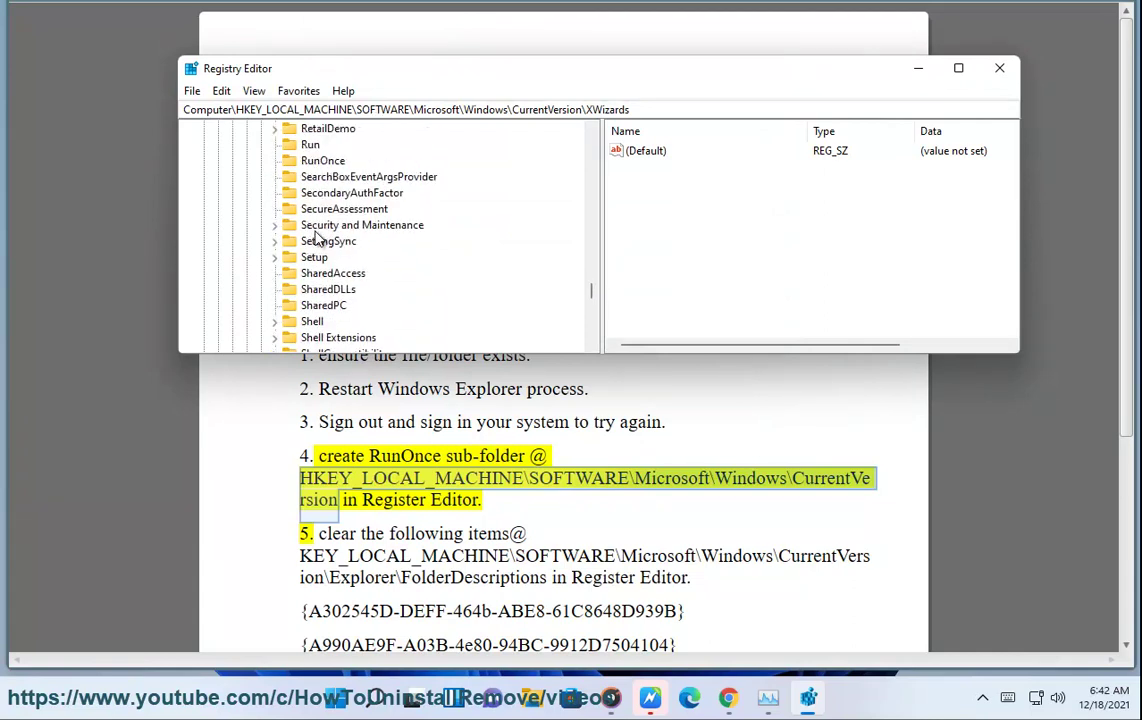
click(340, 159)
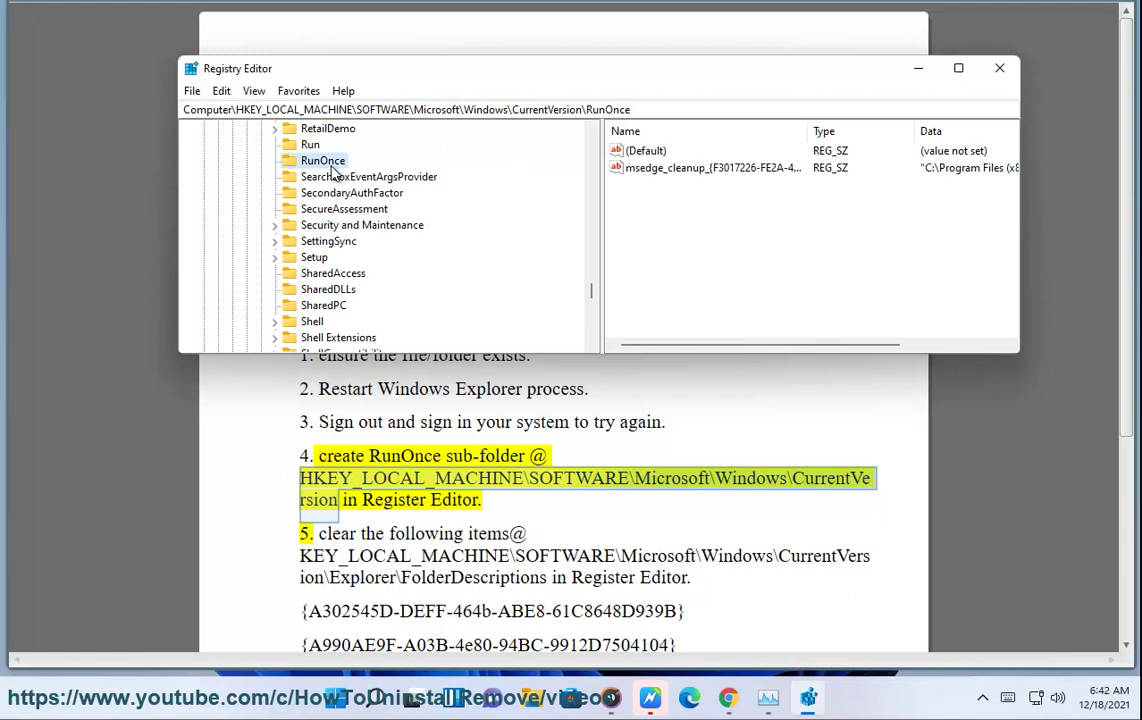
click(640, 110)
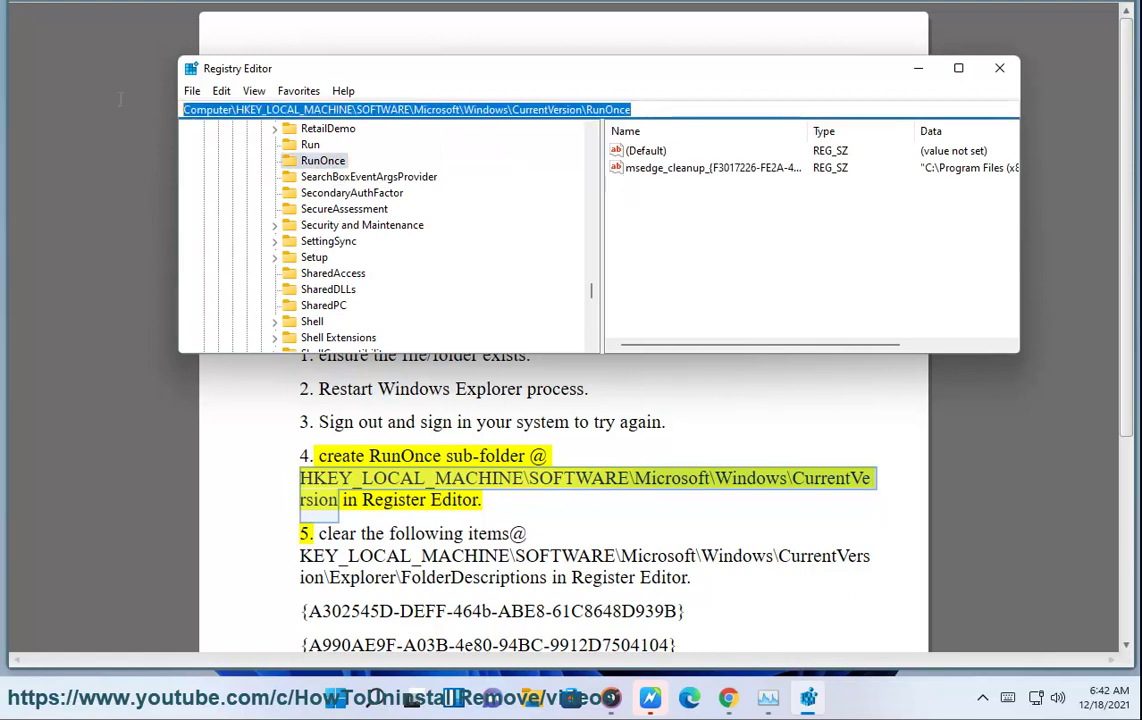
Step: Inspect the msedge_cleanup value data, cancel without changes, and minimise Registry Editor
double_click(652, 167)
click(379, 238)
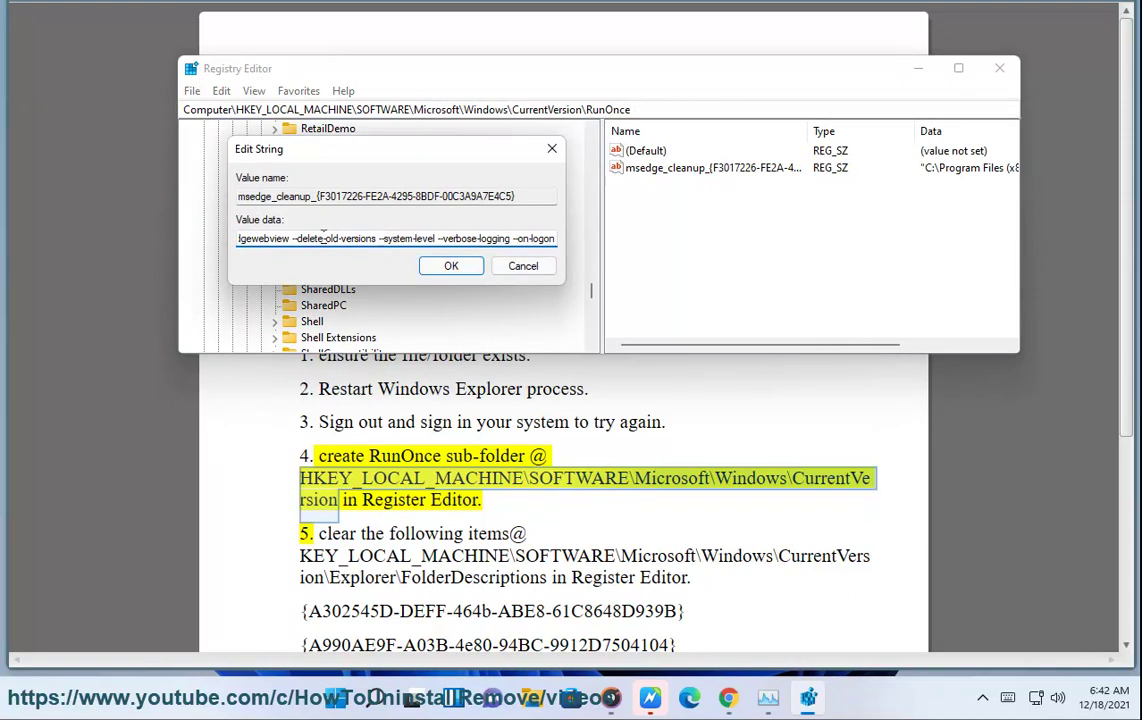
drag(323, 238, 678, 245)
key(ctrl+a)
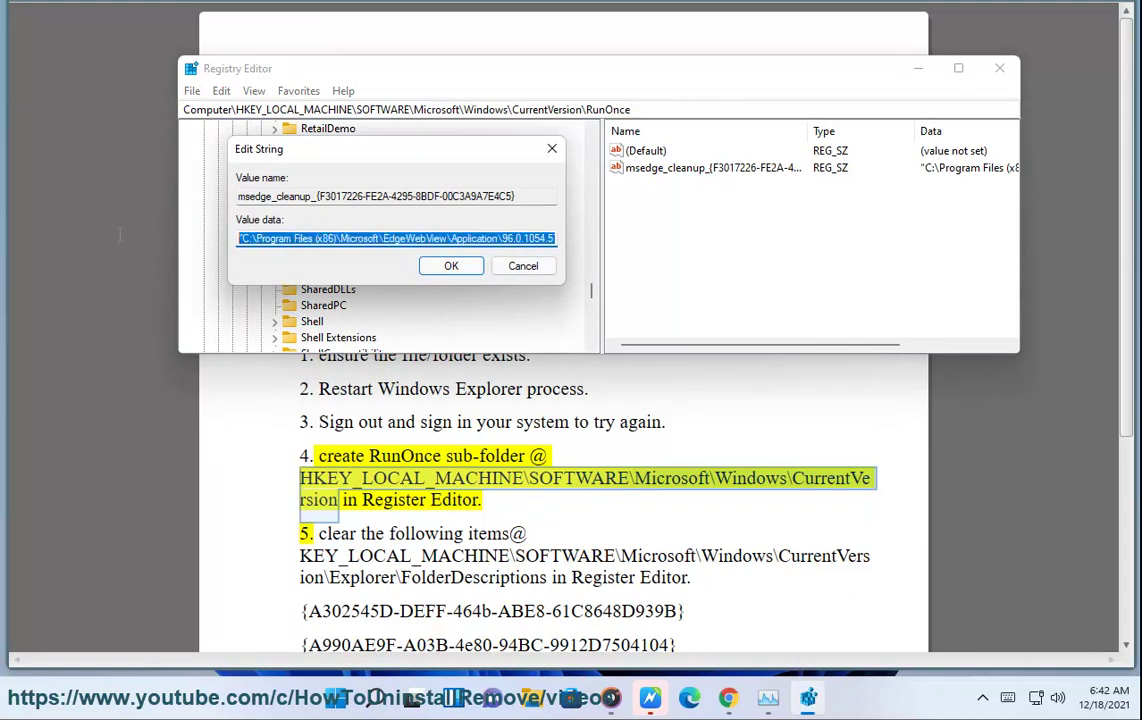
click(521, 268)
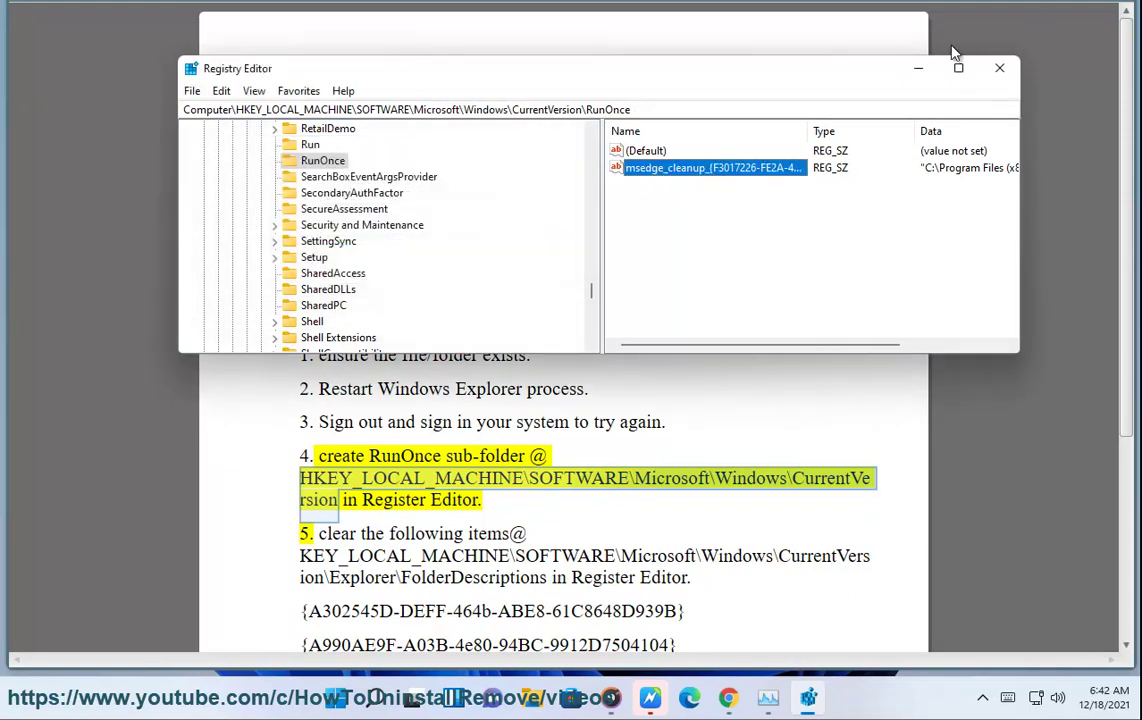
click(918, 66)
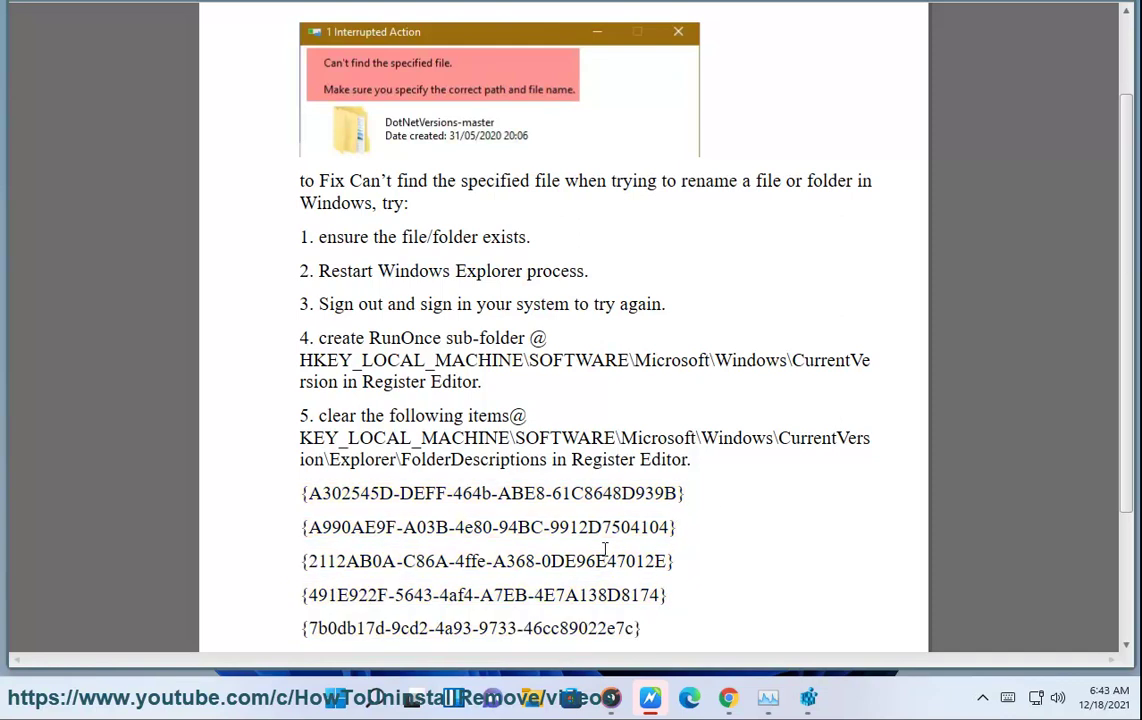
Step: Copy step 5's FolderDescriptions path and paste it into Registry Editor's address bar
drag(551, 459, 282, 452)
key(ctrl+c)
key(alt+Tab)
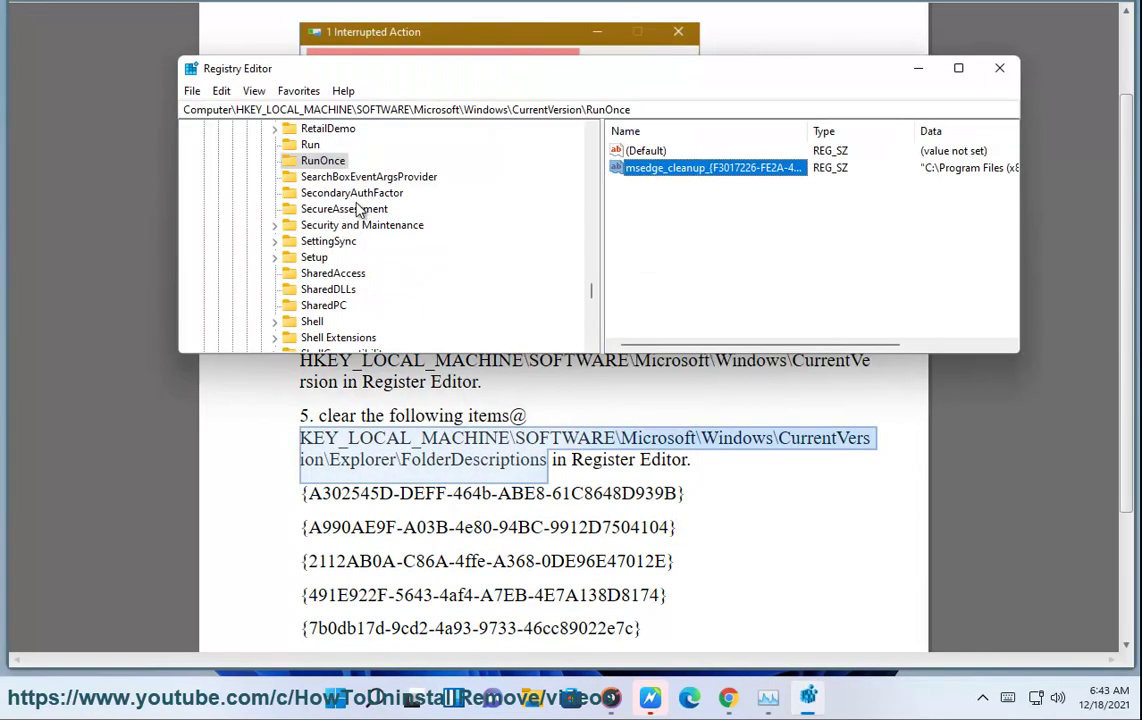
key(alt+d)
key(BackSpace)
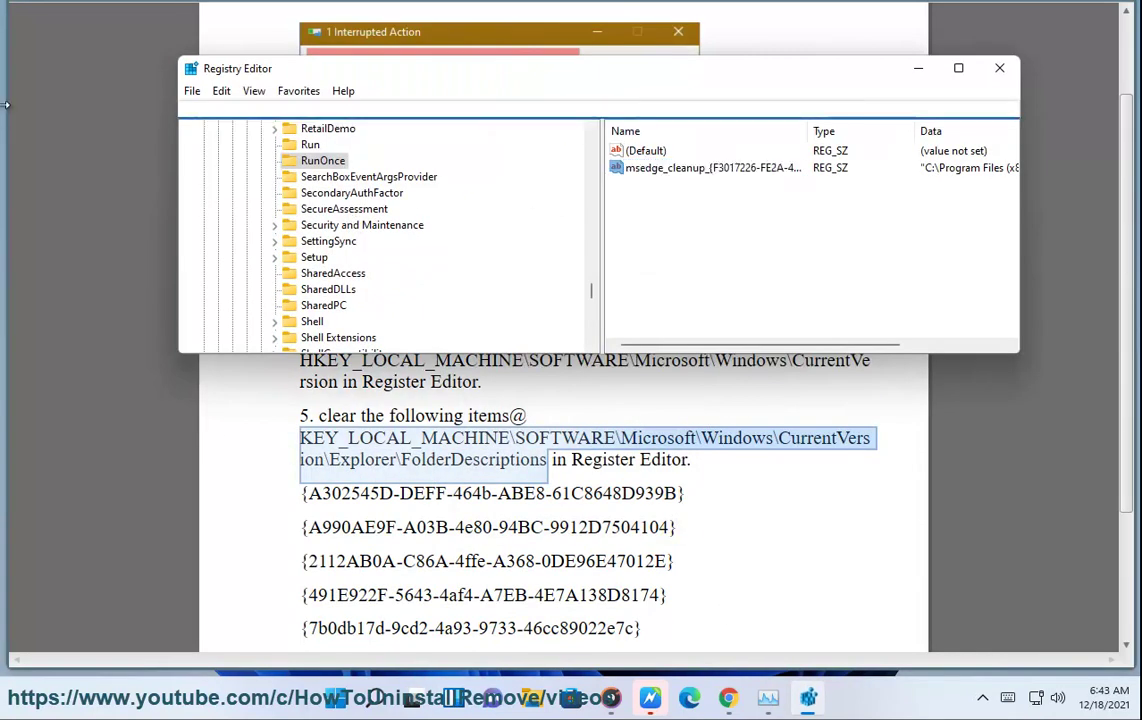
key(ctrl+v)
key(Return)
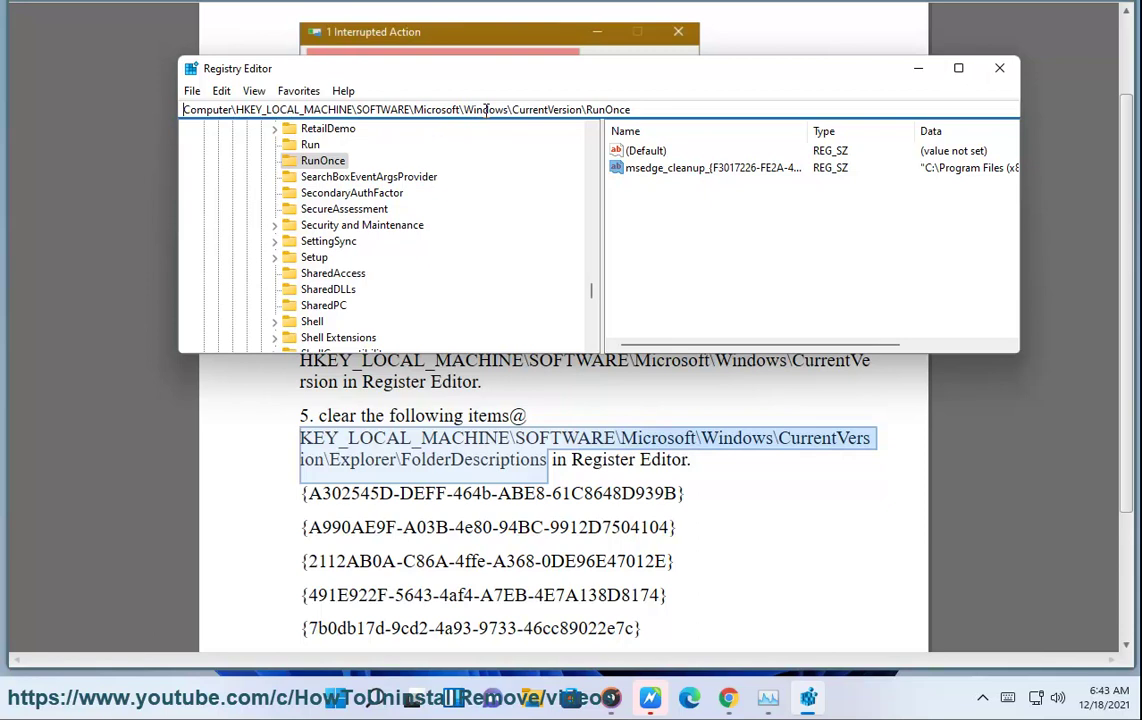
Step: Edit the address to end at CurrentVersion\ and navigate to the CurrentVersion key
double_click(593, 109)
text(R)
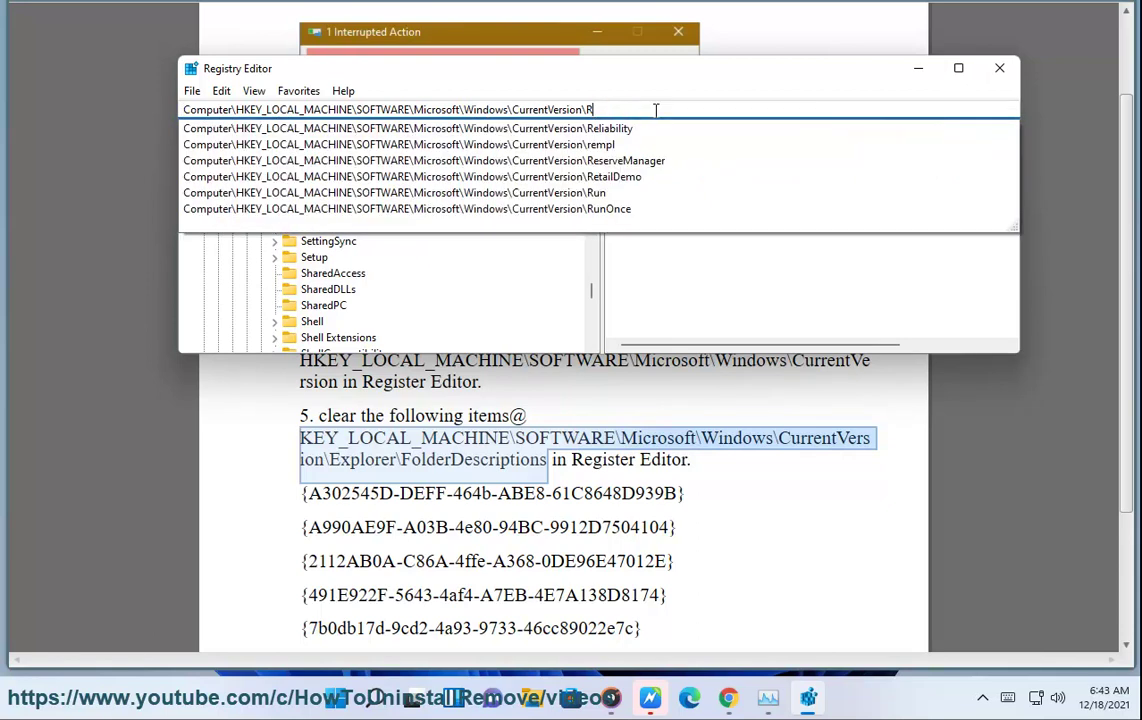
key(BackSpace)
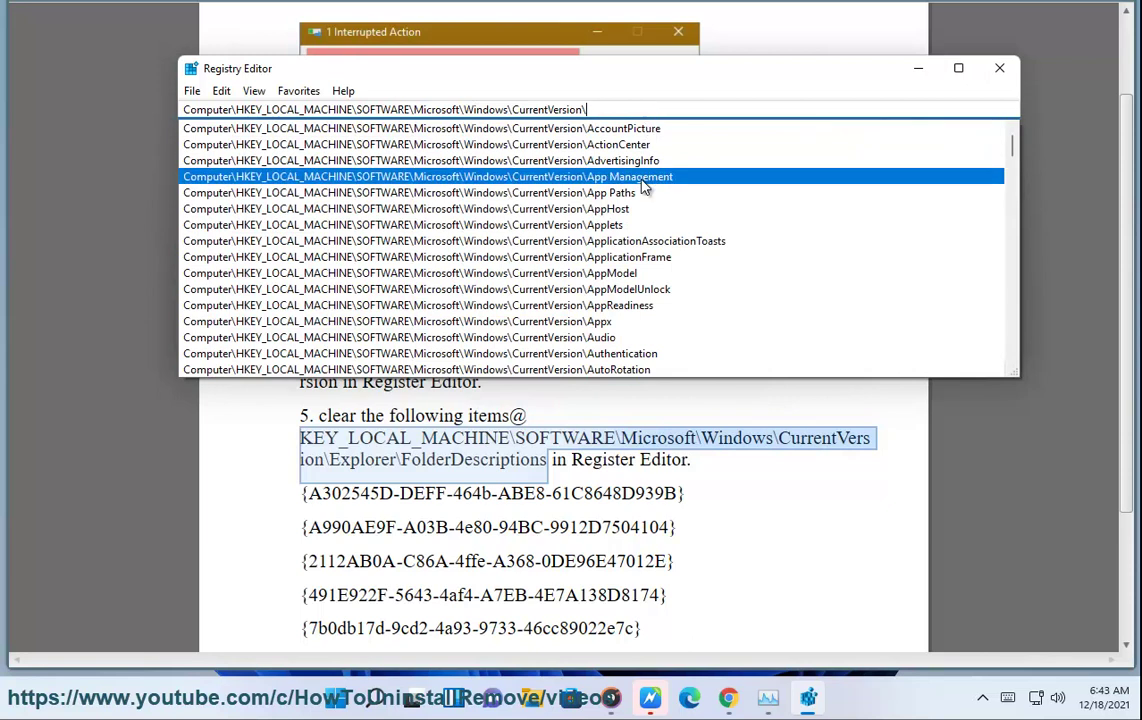
scroll(660, 220, down, 1)
scroll(605, 277, down, 6)
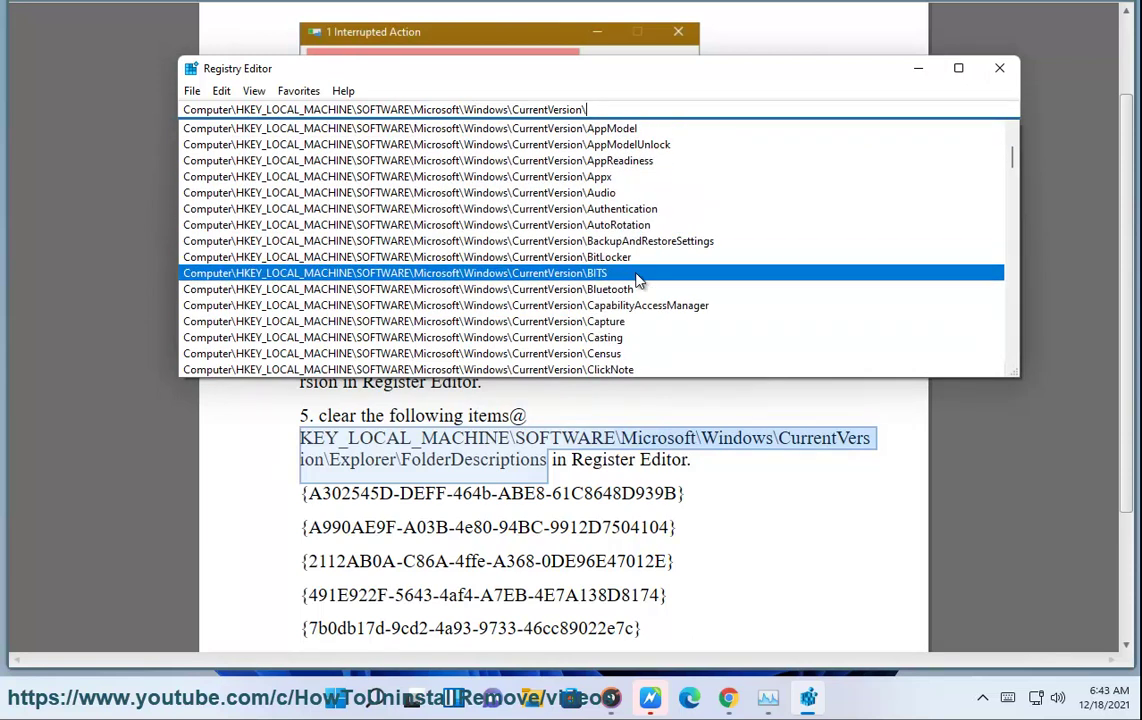
scroll(645, 318, down, 6)
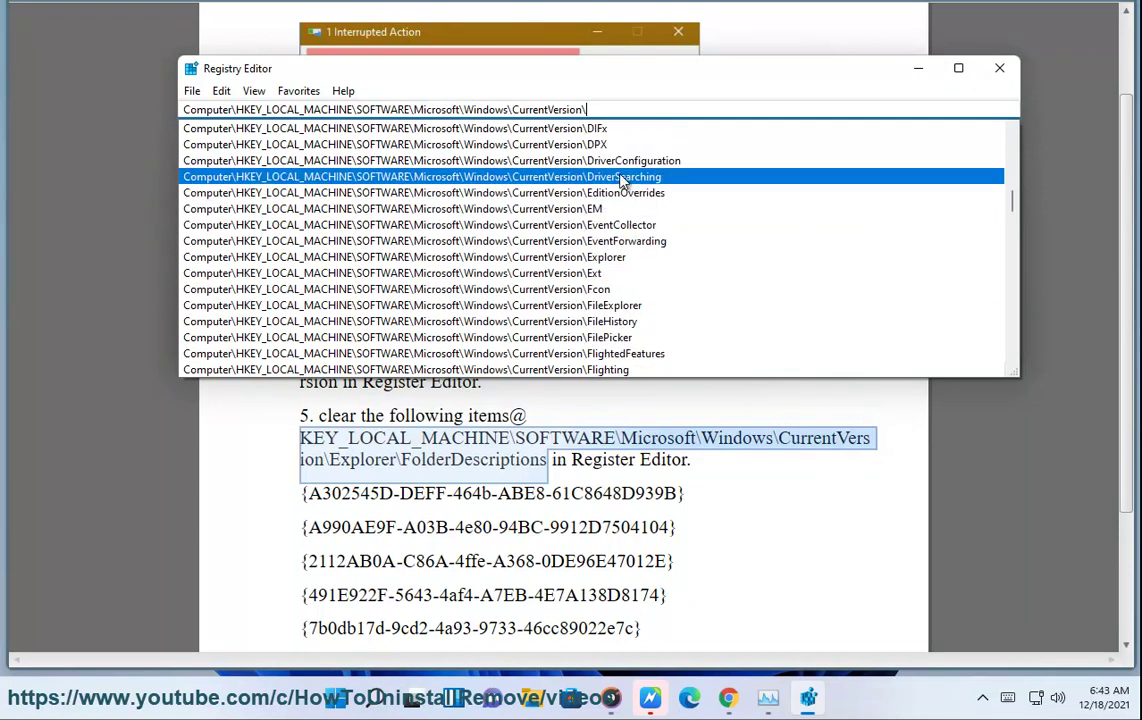
key(Return)
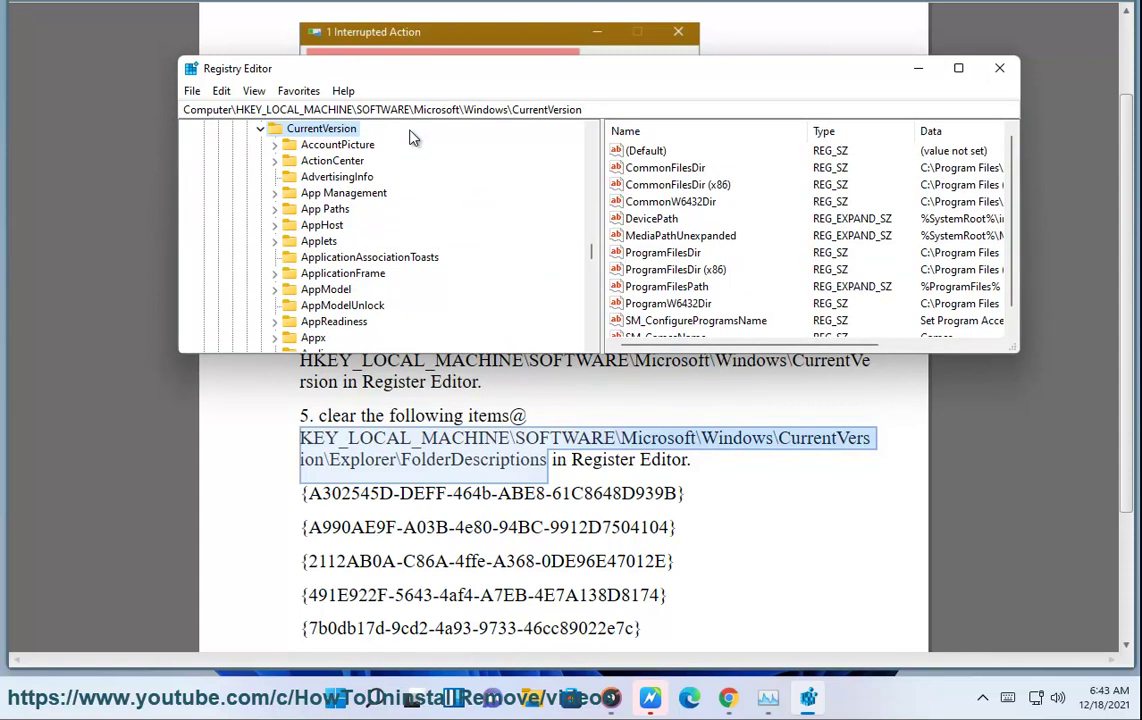
scroll(318, 235, down, 5)
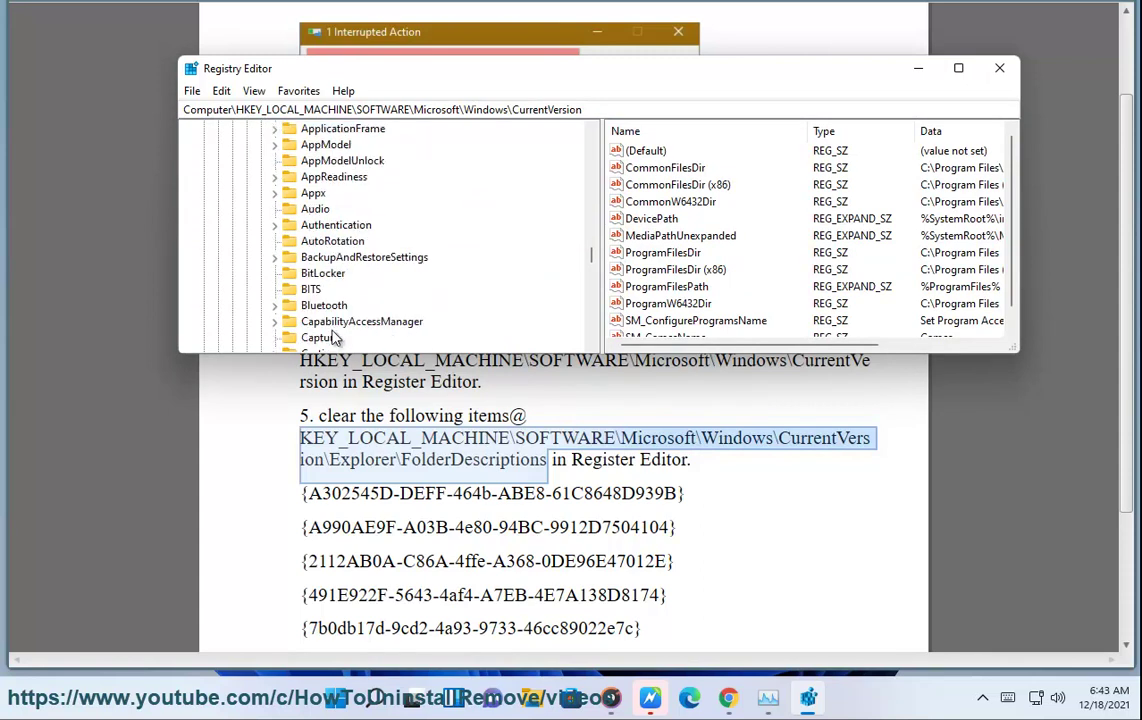
scroll(327, 321, down, 7)
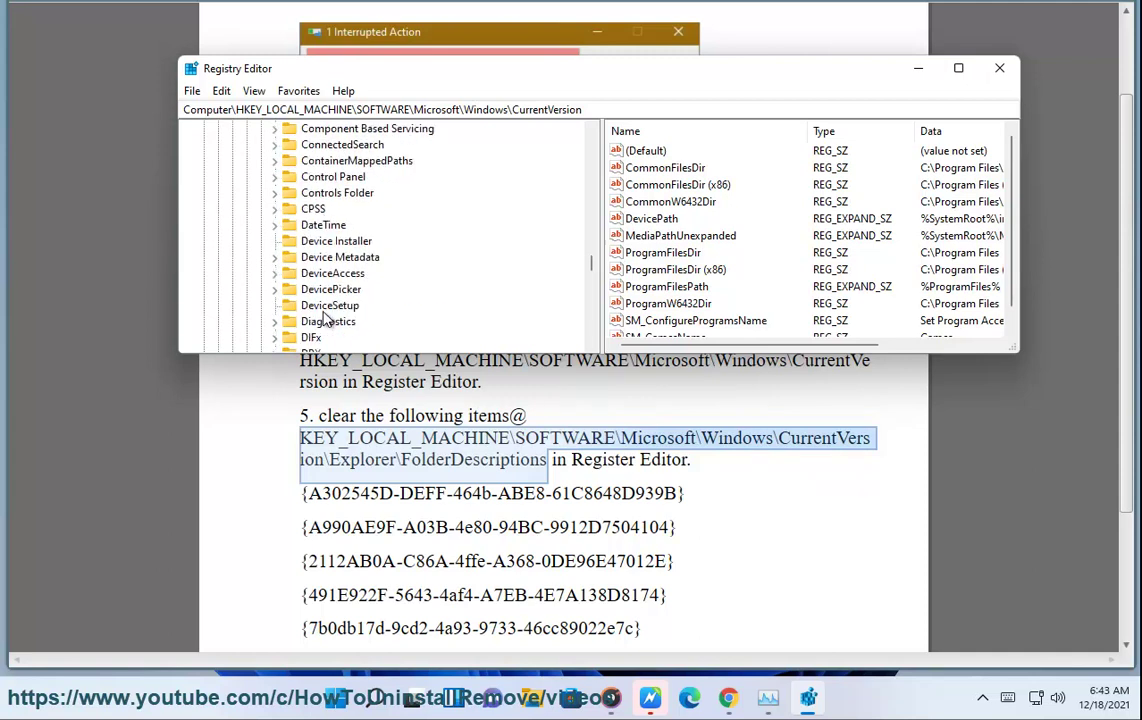